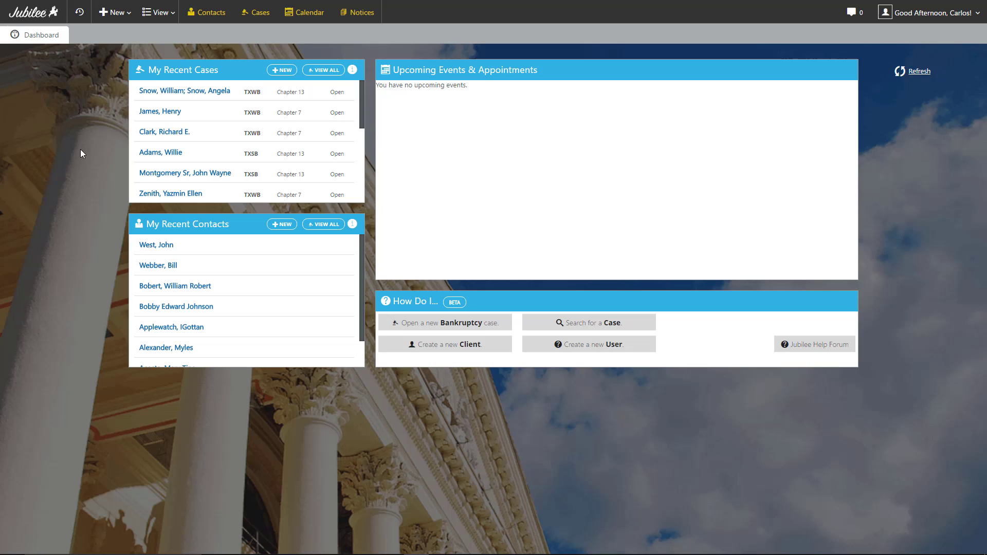
- Open the Snow joint Chapter 13 case and its petition General Information details
{"action": "left_click", "coordinate": [204, 97]}
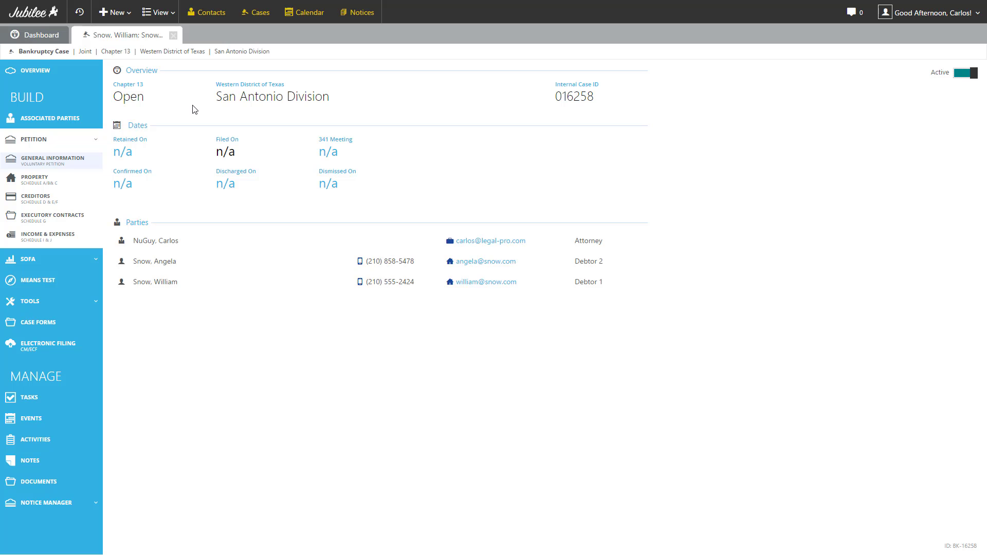
{"action": "left_click", "coordinate": [44, 163]}
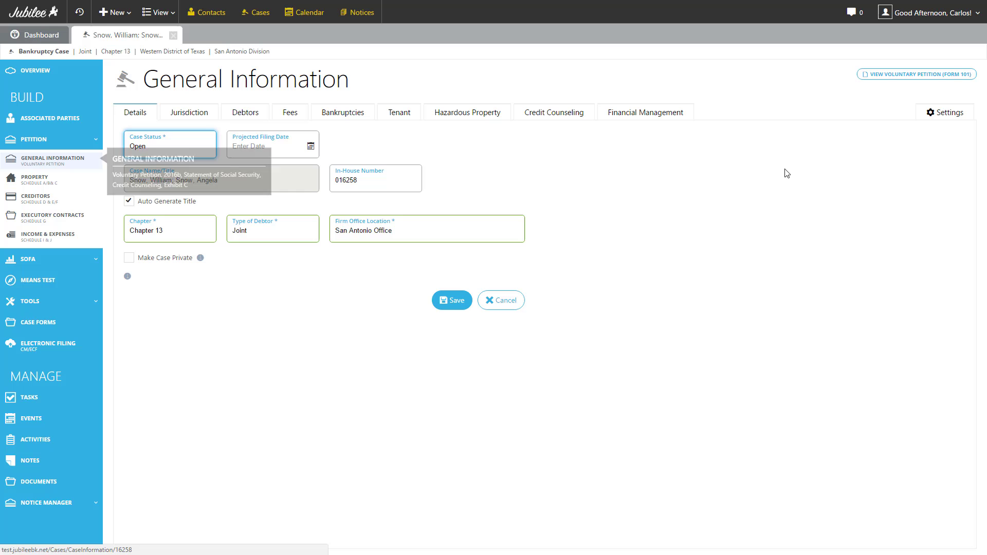
- Preview the Voluntary Petition Form 101 and keep it on Part 1: Identify Yourself
{"action": "left_click", "coordinate": [898, 76]}
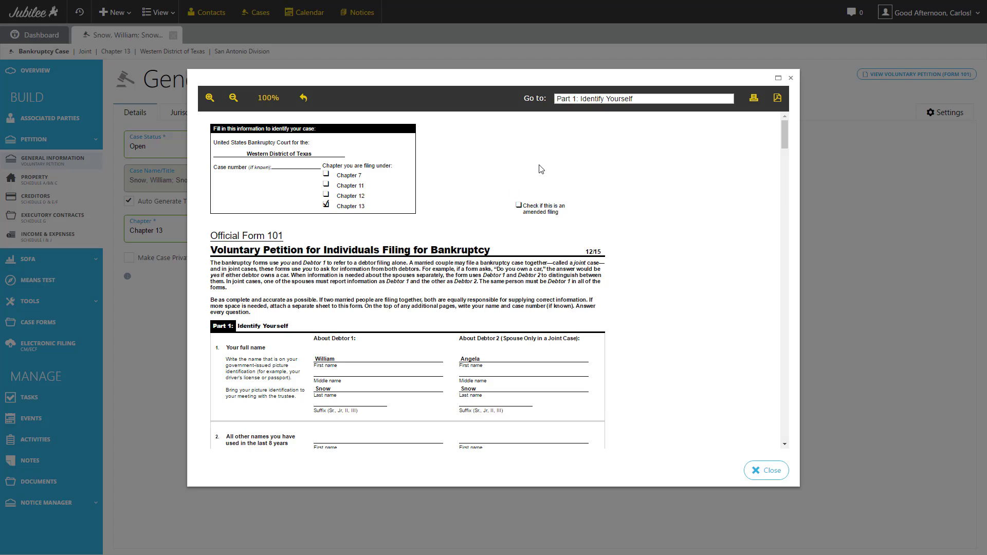
{"action": "left_click", "coordinate": [638, 99]}
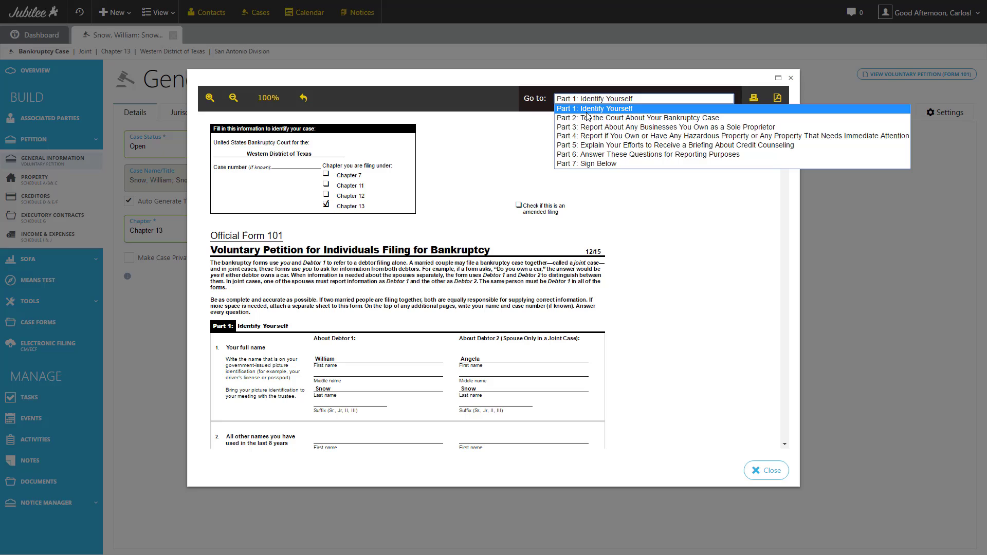
{"action": "left_click", "coordinate": [594, 173]}
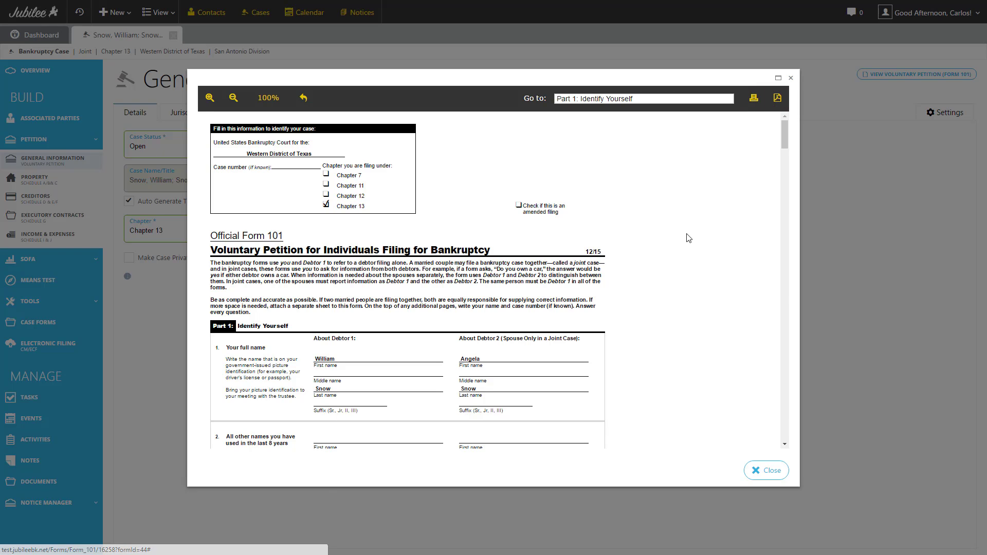
- Close the Form 101 preview and leave the Case Status set to Open
{"action": "left_click", "coordinate": [766, 470]}
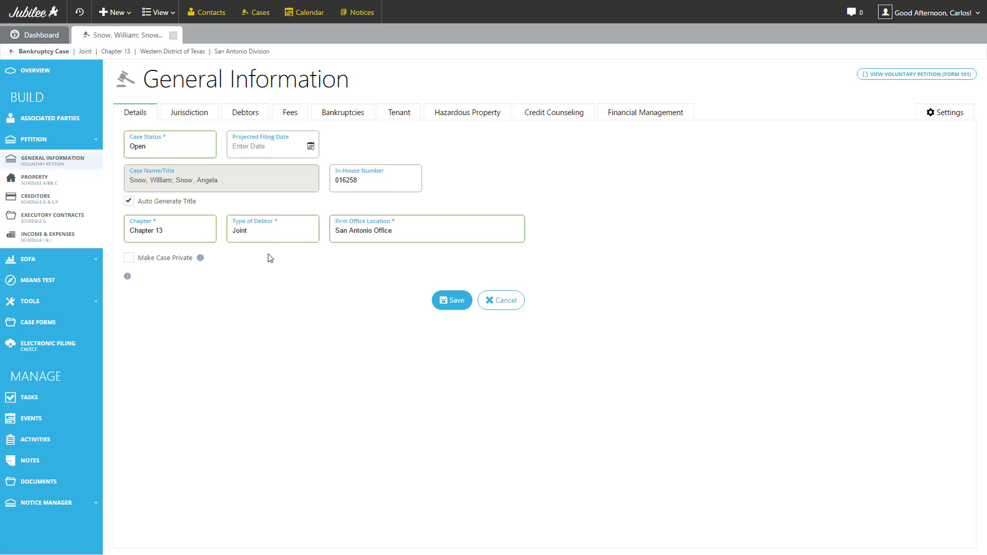
{"action": "left_click", "coordinate": [158, 151]}
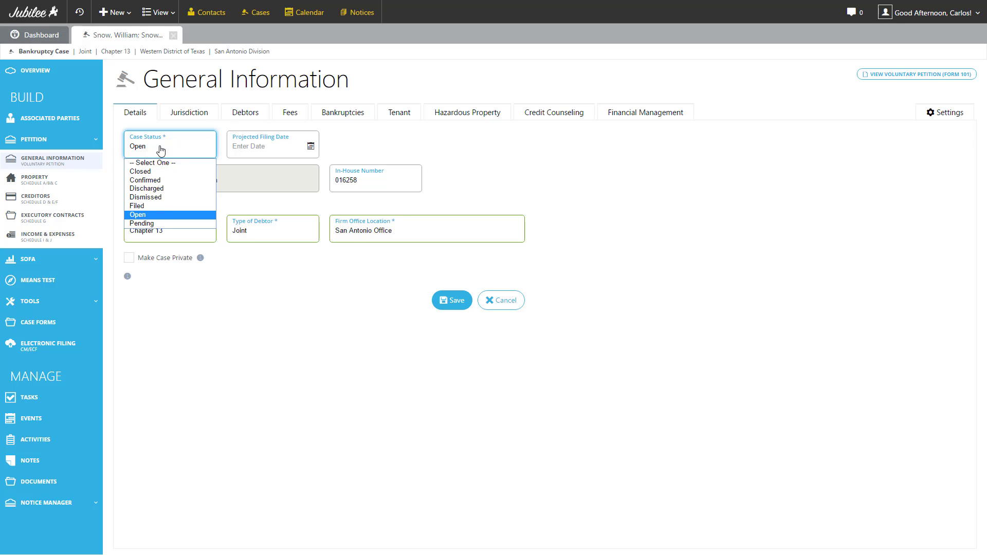
{"action": "left_click", "coordinate": [357, 152]}
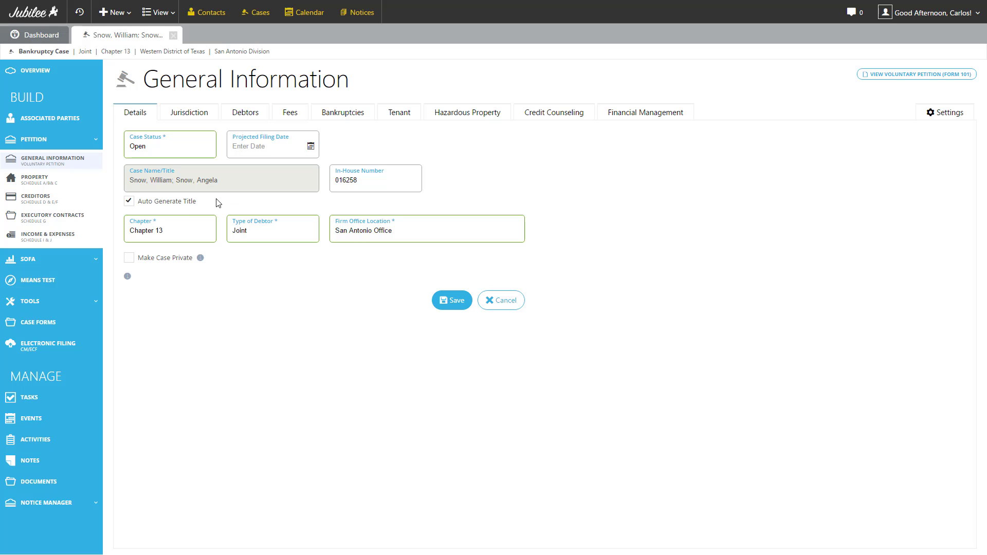
{"action": "left_click", "coordinate": [183, 206]}
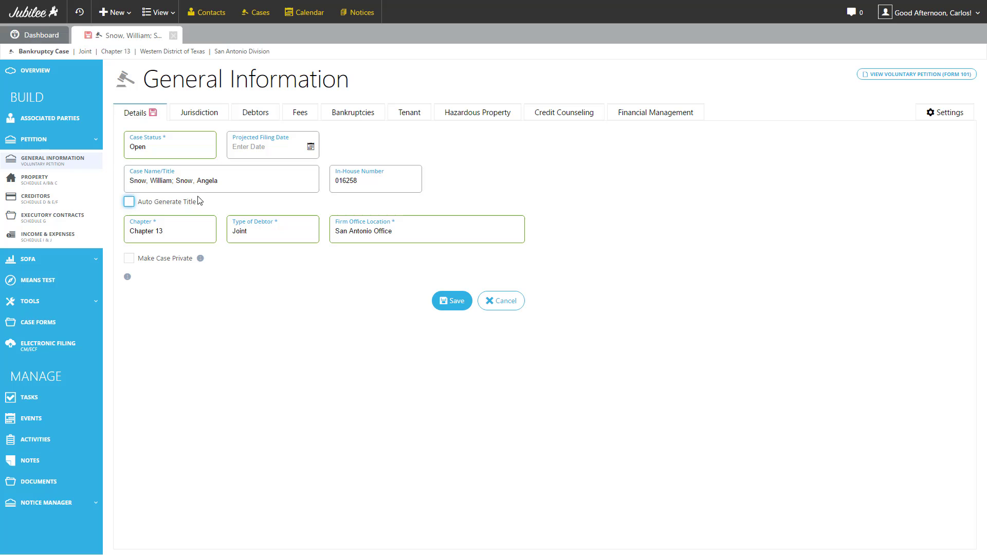
{"action": "left_click", "coordinate": [186, 202]}
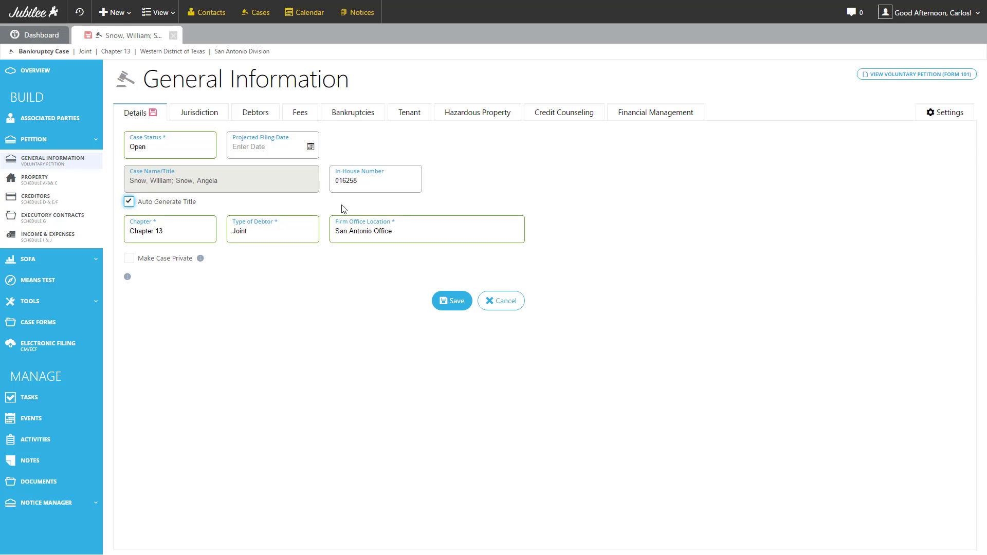
{"action": "left_click", "coordinate": [139, 236]}
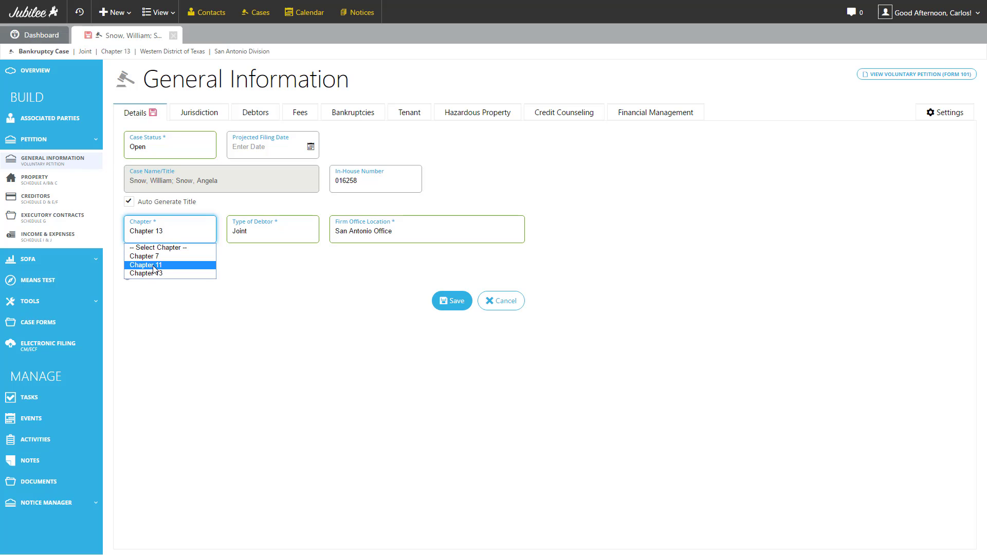
{"action": "left_click", "coordinate": [162, 297]}
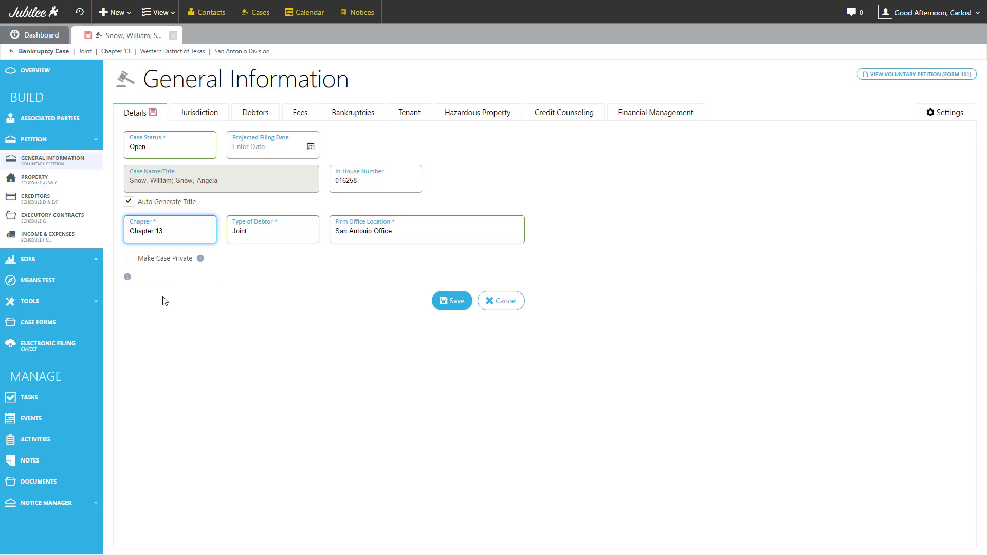
{"action": "left_click", "coordinate": [279, 242]}
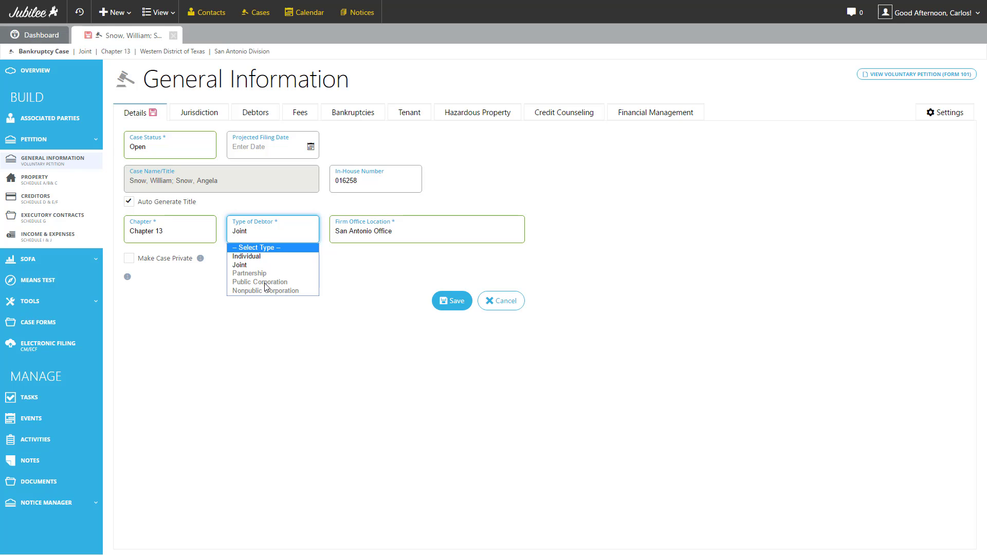
{"action": "left_click", "coordinate": [260, 329]}
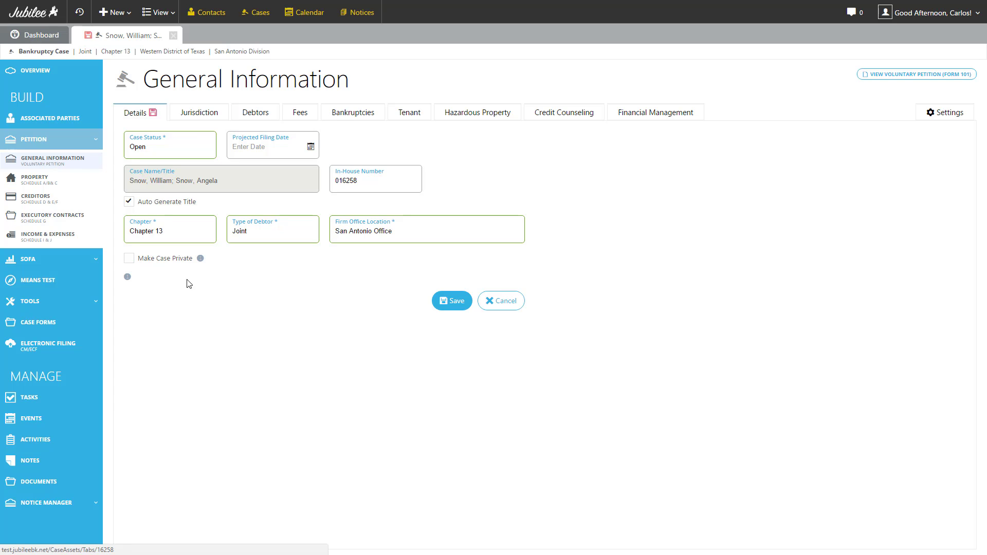
- Discard the unsaved edits, check the Texas jurisdiction, then show the case's Debtors
{"action": "left_click", "coordinate": [188, 115]}
{"action": "left_click", "coordinate": [540, 307]}
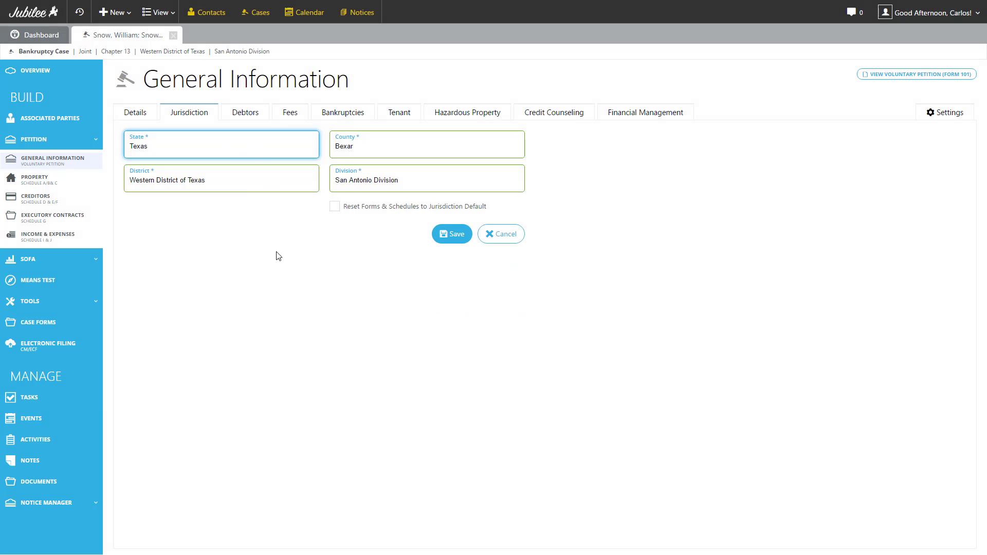
{"action": "left_click", "coordinate": [274, 205]}
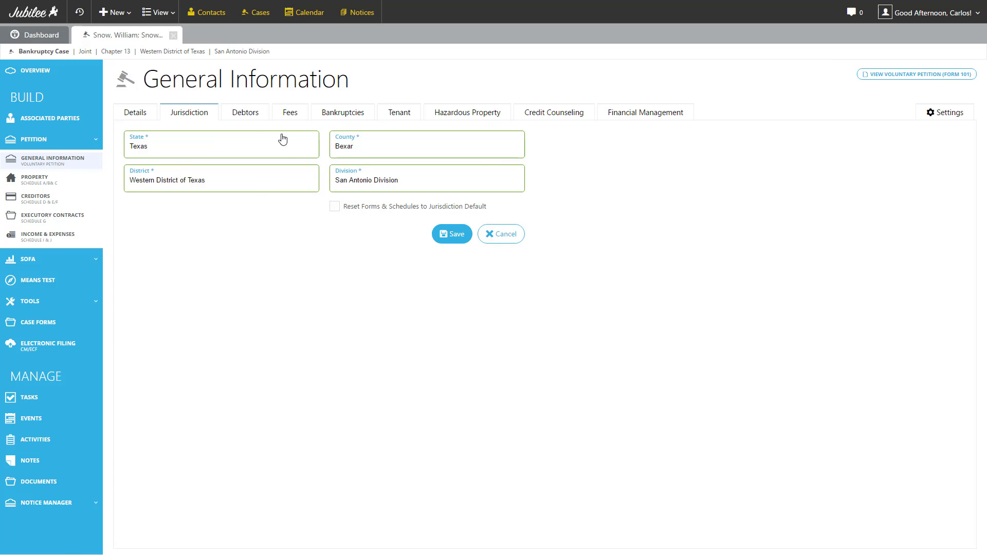
{"action": "left_click", "coordinate": [252, 119]}
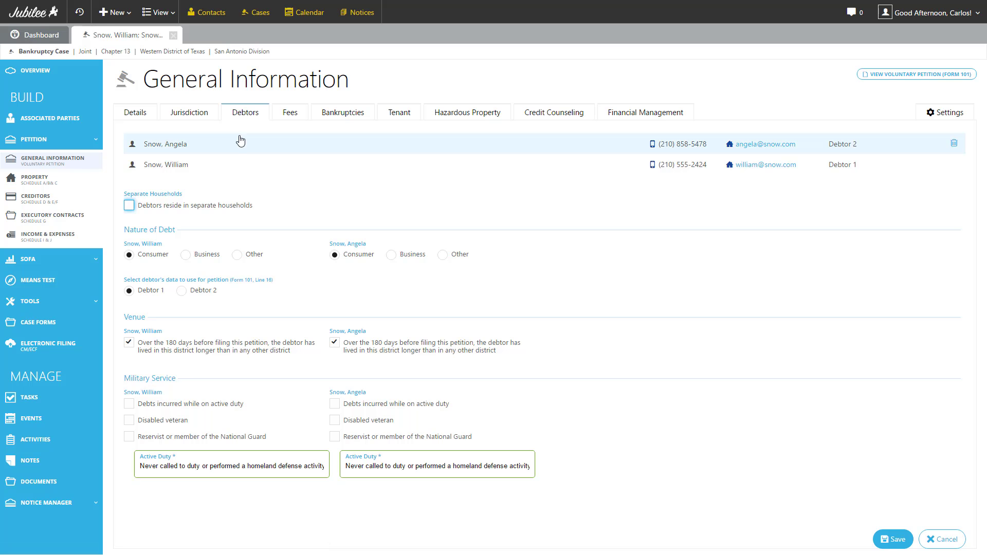
- In Debtor 1's contact record, replace the mobile phone number with the new number and save
{"action": "left_click", "coordinate": [187, 169]}
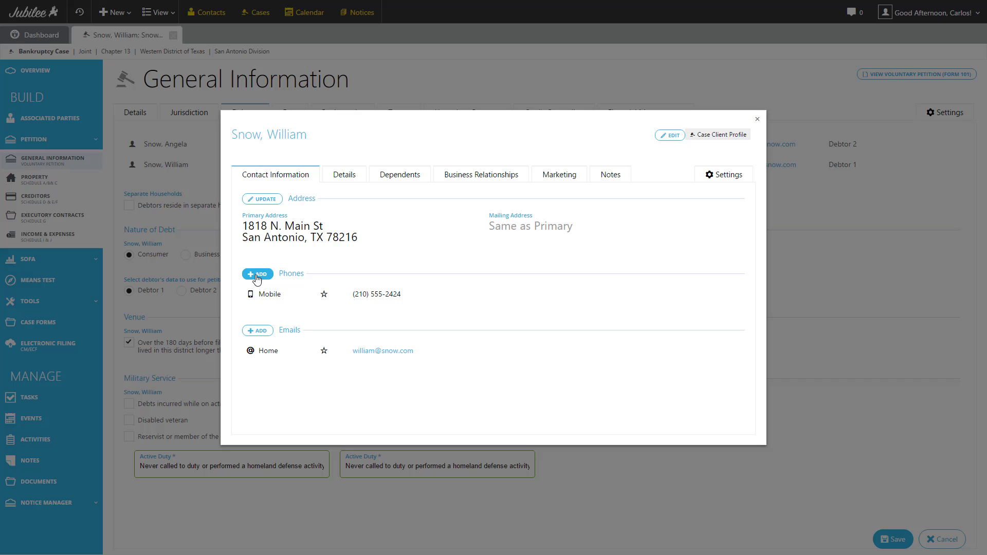
{"action": "left_click", "coordinate": [283, 299]}
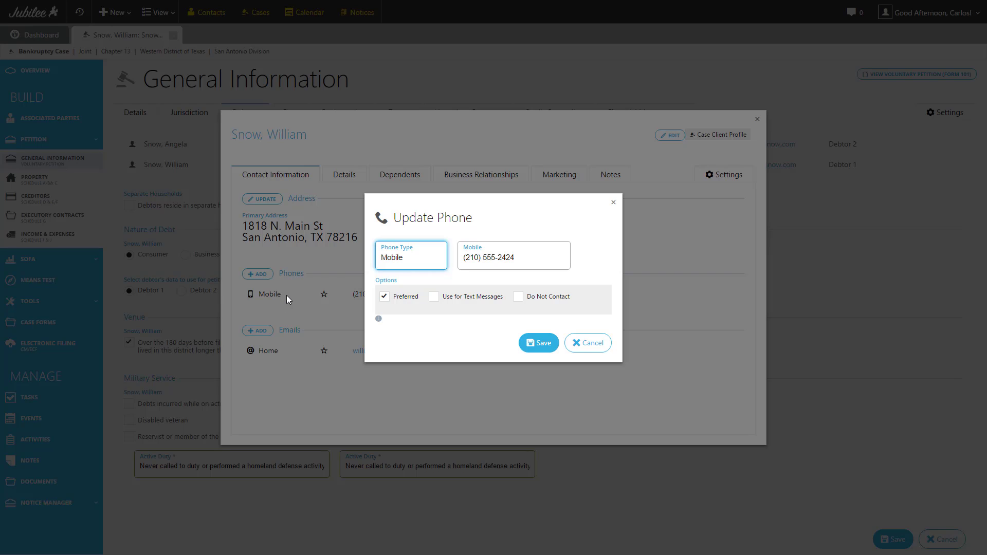
{"action": "left_click", "coordinate": [483, 260]}
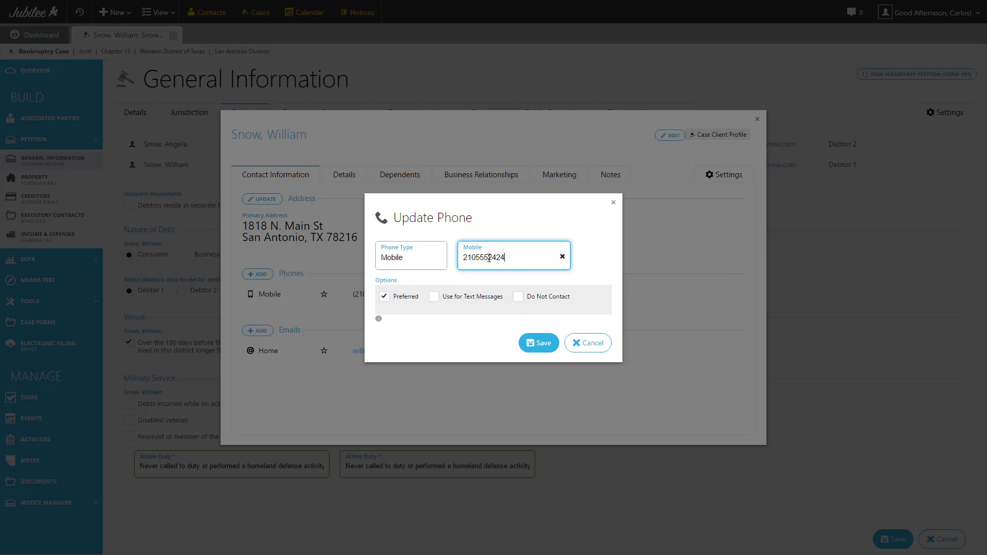
{"action": "key", "text": "BackSpace"}
{"action": "key", "text": "BackSpace"}
{"action": "key", "text": "BackSpace"}
{"action": "key", "text": "BackSpace"}
{"action": "key", "text": "BackSpace"}
{"action": "key", "text": "BackSpace"}
{"action": "key", "text": "BackSpace"}
{"action": "type", "text": "410-8798"}
{"action": "left_click", "coordinate": [565, 221]}
{"action": "left_click", "coordinate": [541, 343]}
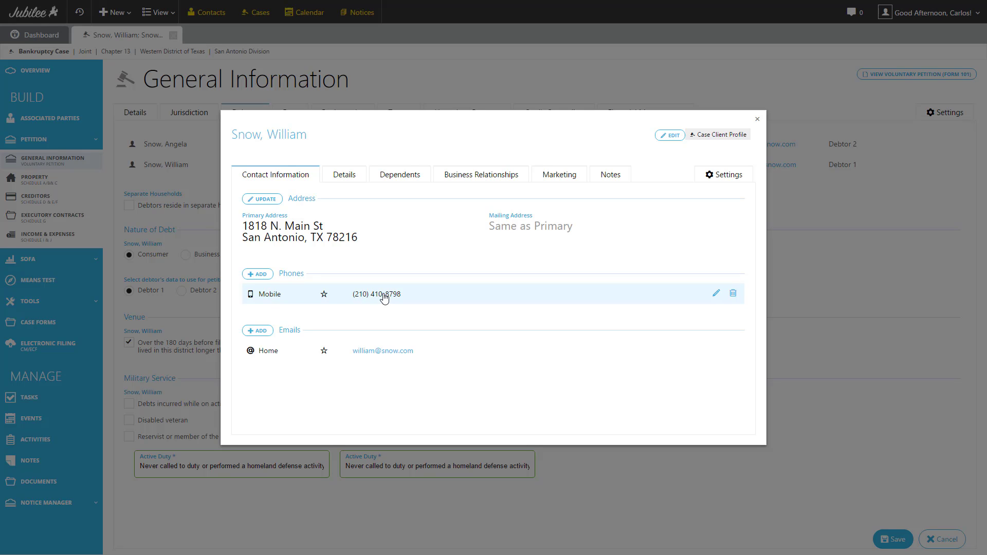
- Look over Debtor 1's personal details, then show his Social Security numbers
{"action": "left_click", "coordinate": [346, 180]}
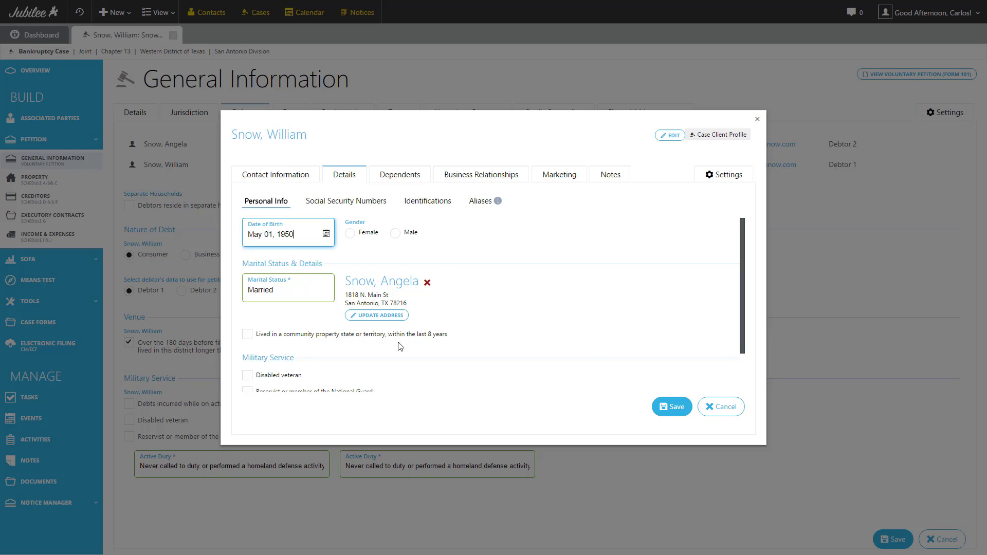
{"action": "scroll", "coordinate": [471, 381], "scroll_direction": "down", "scroll_amount": 1}
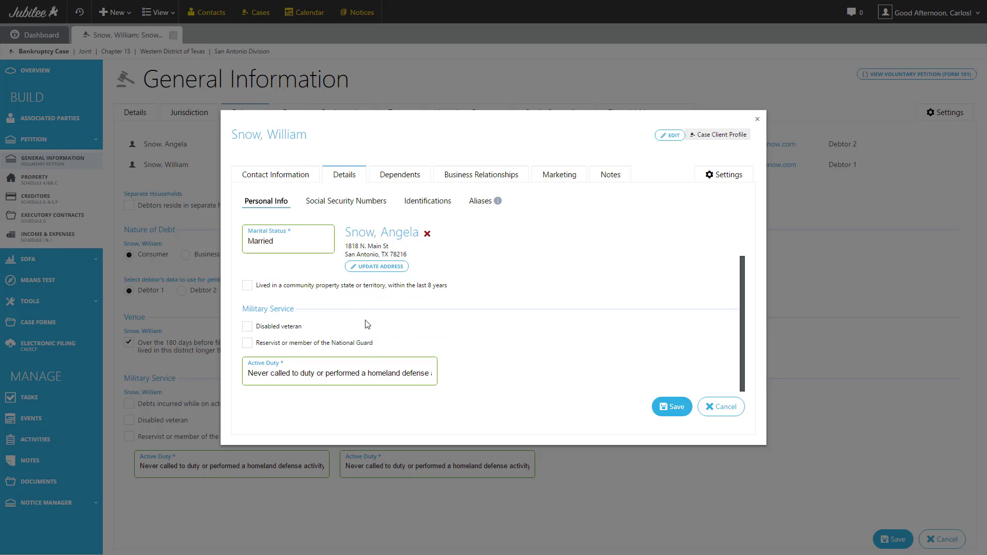
{"action": "left_click", "coordinate": [324, 206]}
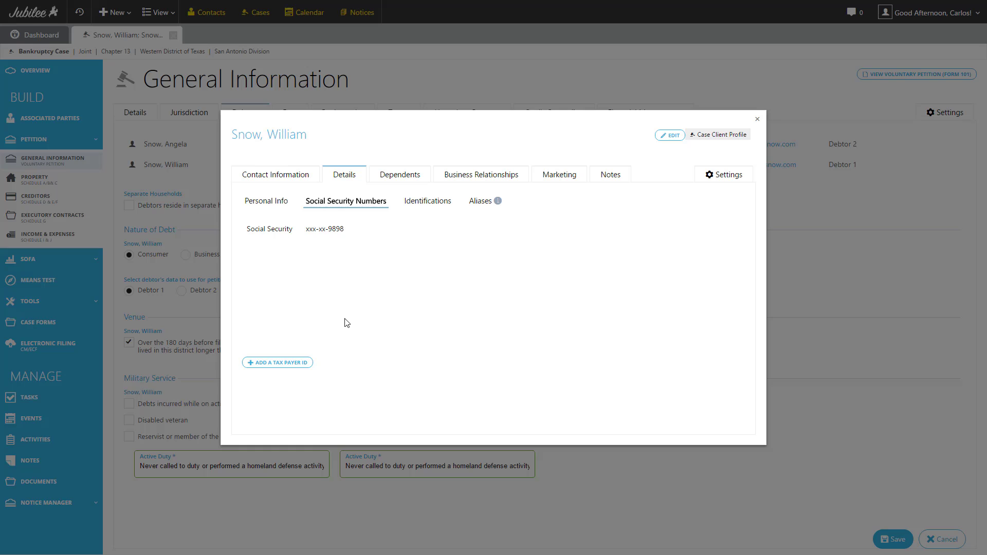
- Start a new tax payer ID entry for Debtor 1, then cancel it
{"action": "left_click", "coordinate": [260, 364]}
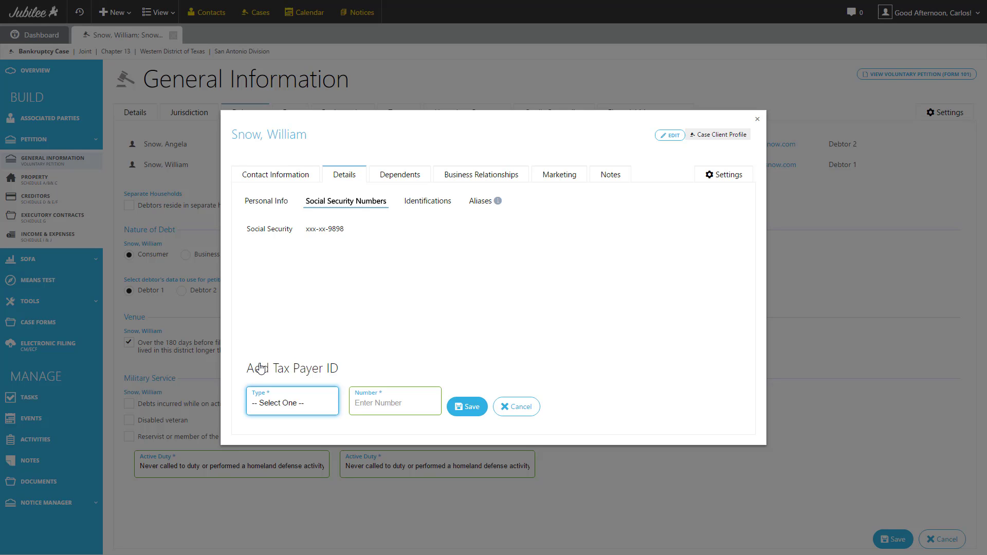
{"action": "left_click", "coordinate": [282, 407]}
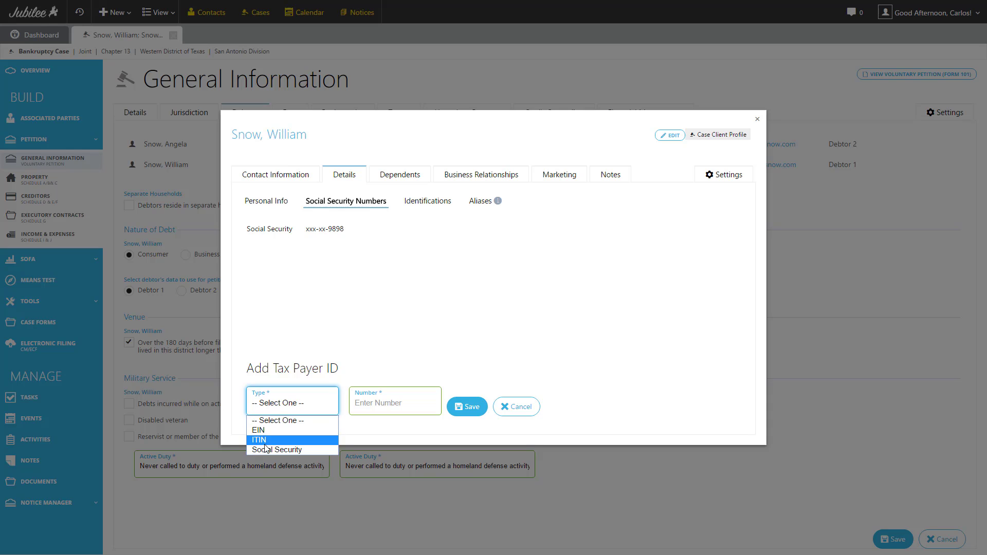
{"action": "key", "text": "Escape"}
{"action": "key", "text": "Tab"}
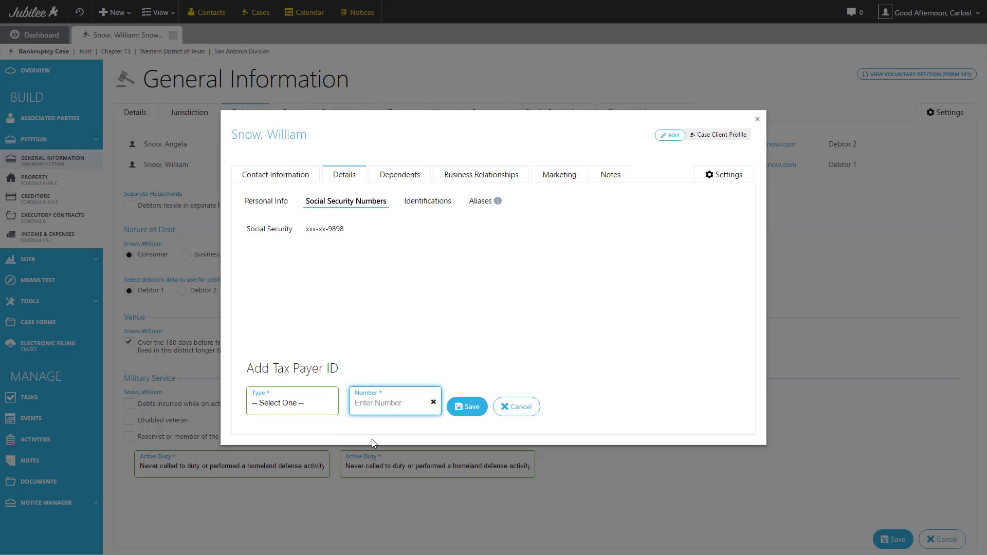
{"action": "left_click", "coordinate": [517, 407]}
- Check the debtor's identifications and aliases, starting a new alias then cancelling it
{"action": "left_click", "coordinate": [425, 206]}
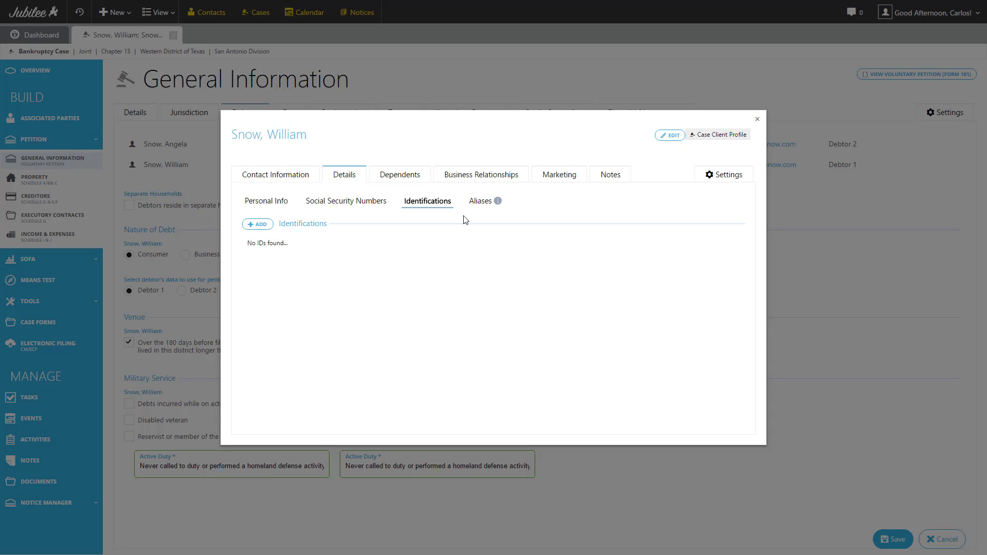
{"action": "left_click", "coordinate": [481, 202]}
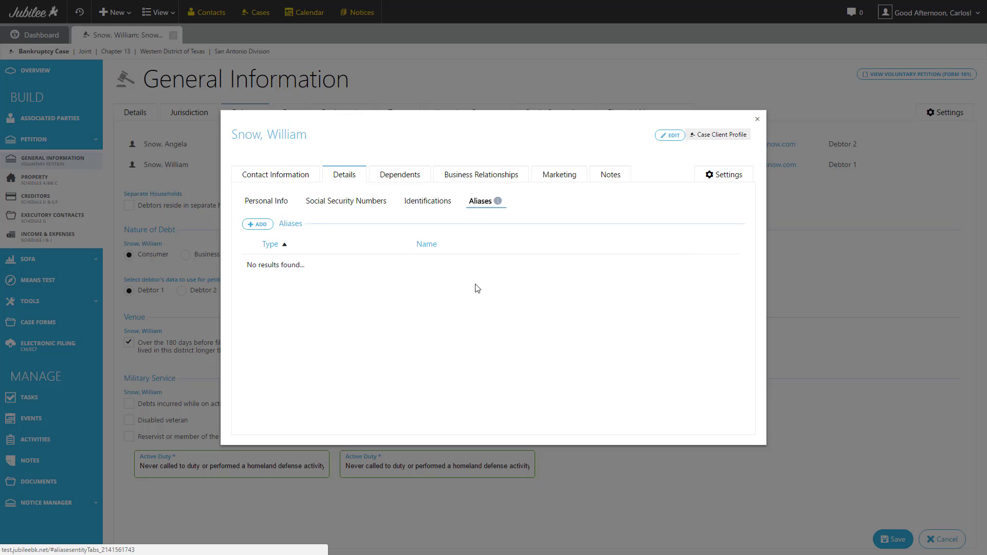
{"action": "left_click", "coordinate": [262, 227]}
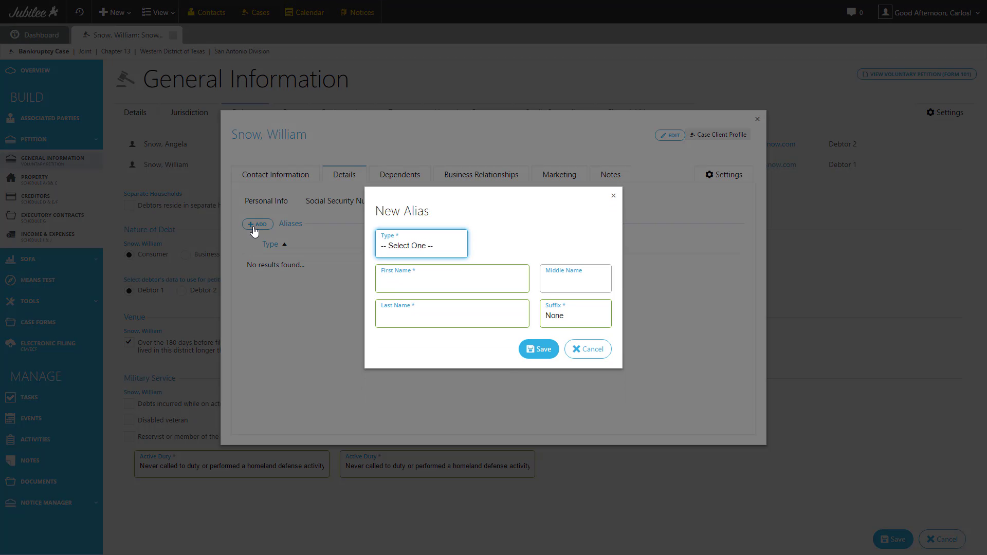
{"action": "left_click", "coordinate": [411, 248]}
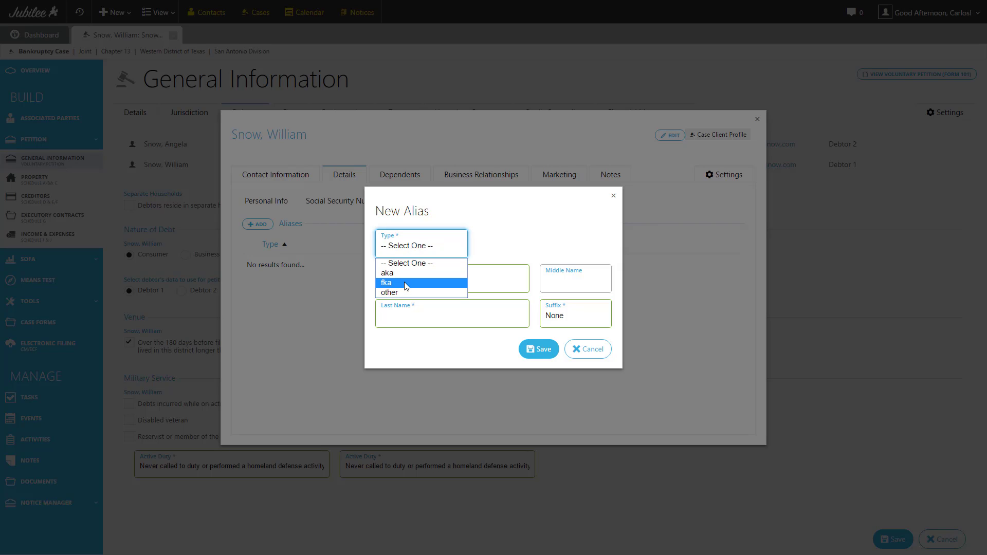
{"action": "left_click", "coordinate": [480, 248]}
{"action": "left_click", "coordinate": [473, 280]}
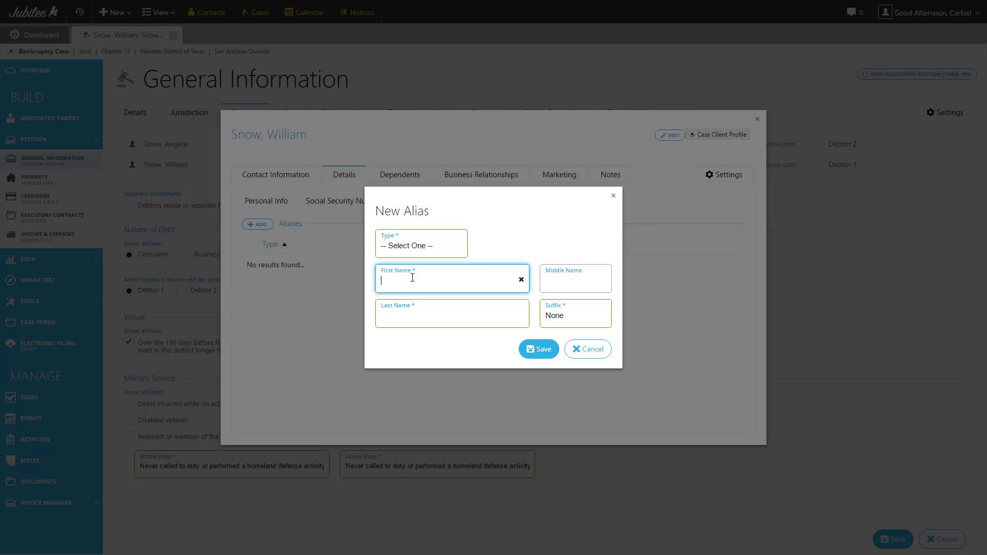
{"action": "left_click", "coordinate": [437, 353]}
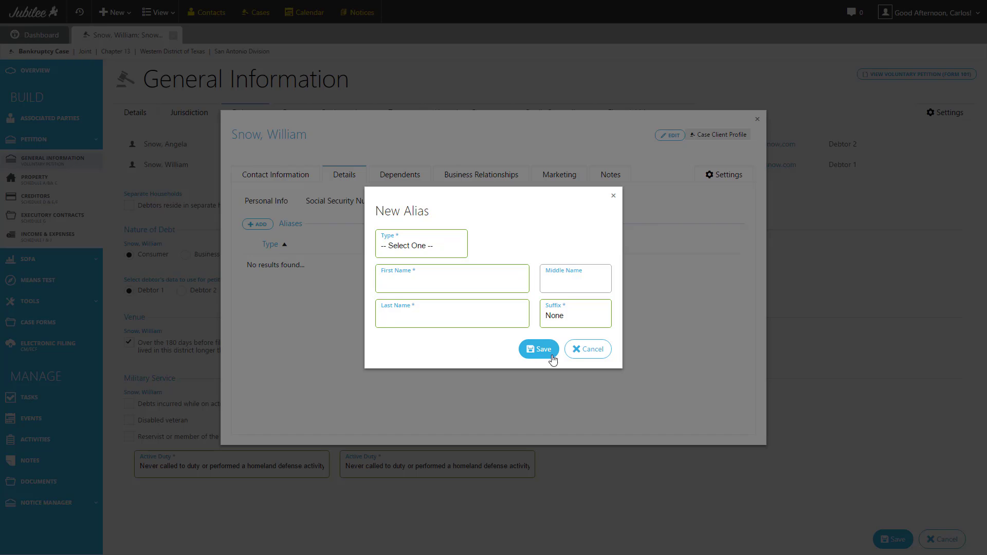
{"action": "left_click", "coordinate": [583, 355]}
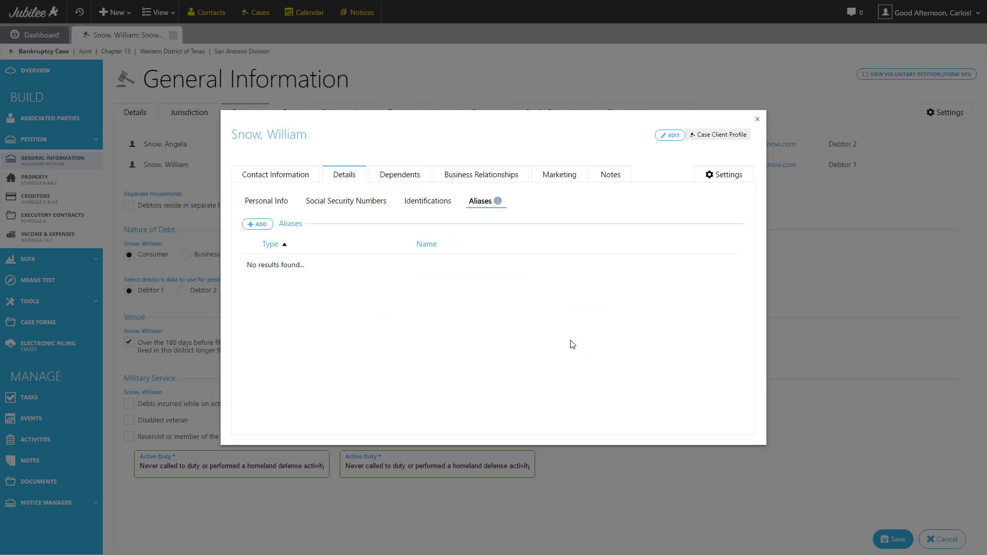
- Look through the debtor's dependents, business relationships and marketing details
{"action": "left_click", "coordinate": [401, 176]}
{"action": "left_click", "coordinate": [462, 180]}
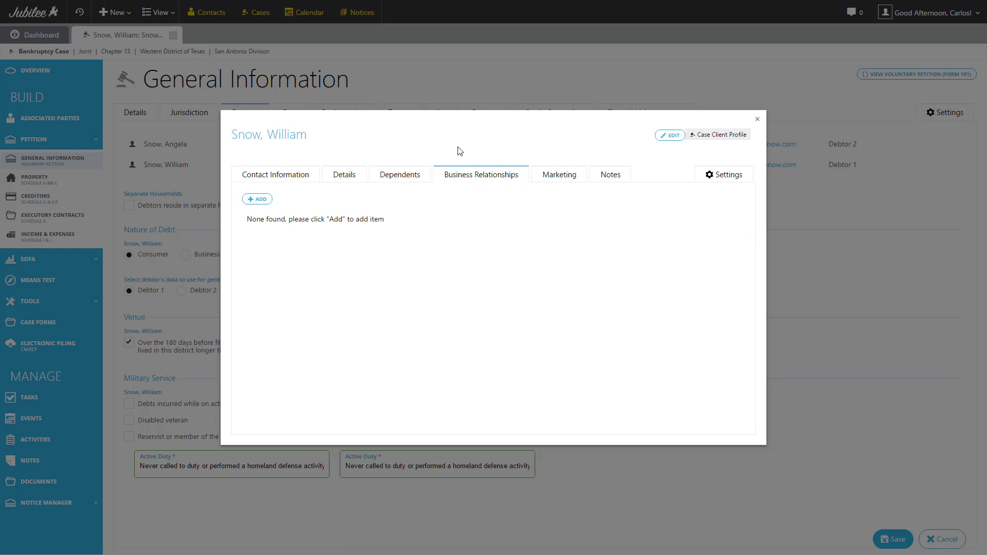
{"action": "left_click", "coordinate": [560, 178]}
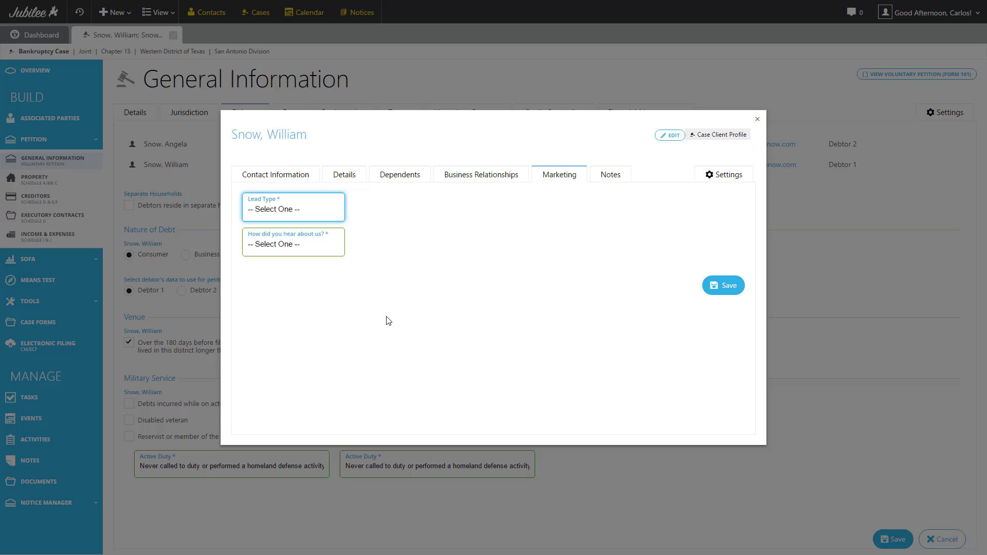
- Check the debtor's notes, save the name details unchanged, and close the contact record
{"action": "left_click", "coordinate": [610, 176]}
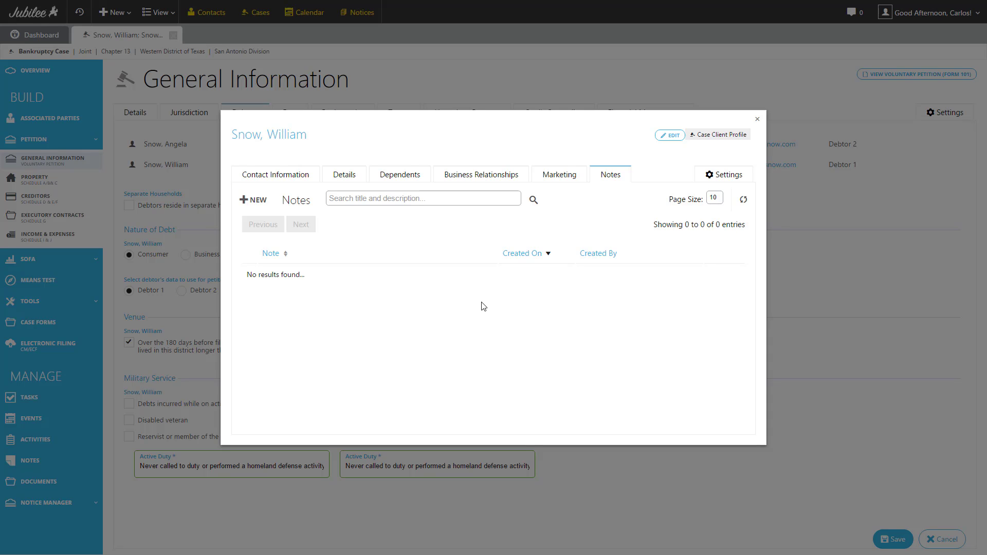
{"action": "left_click", "coordinate": [287, 136]}
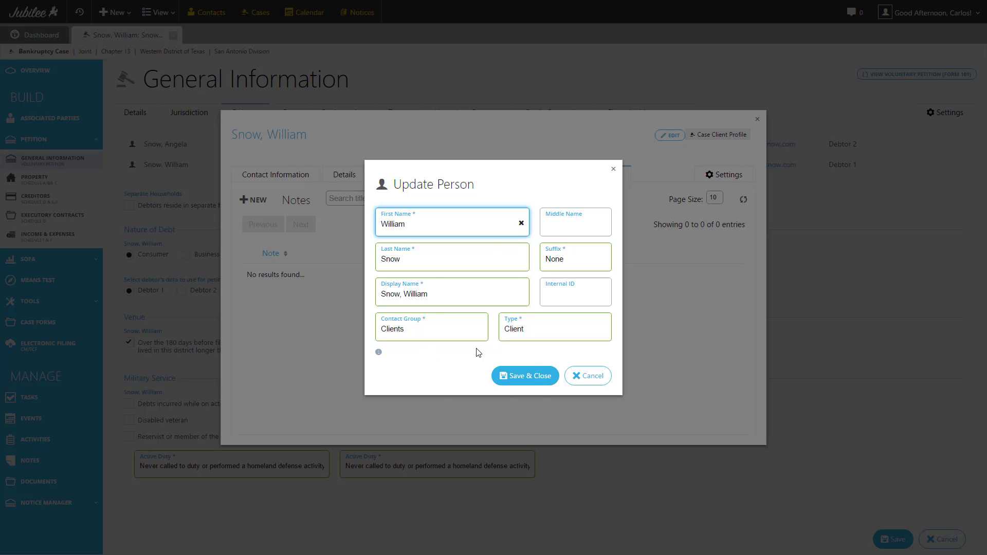
{"action": "left_click", "coordinate": [530, 379]}
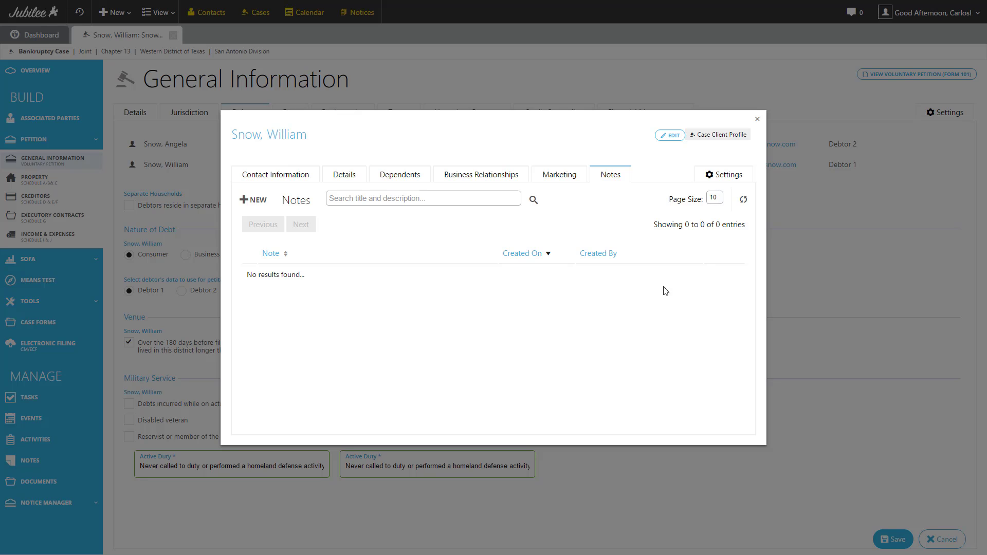
{"action": "left_click", "coordinate": [757, 119]}
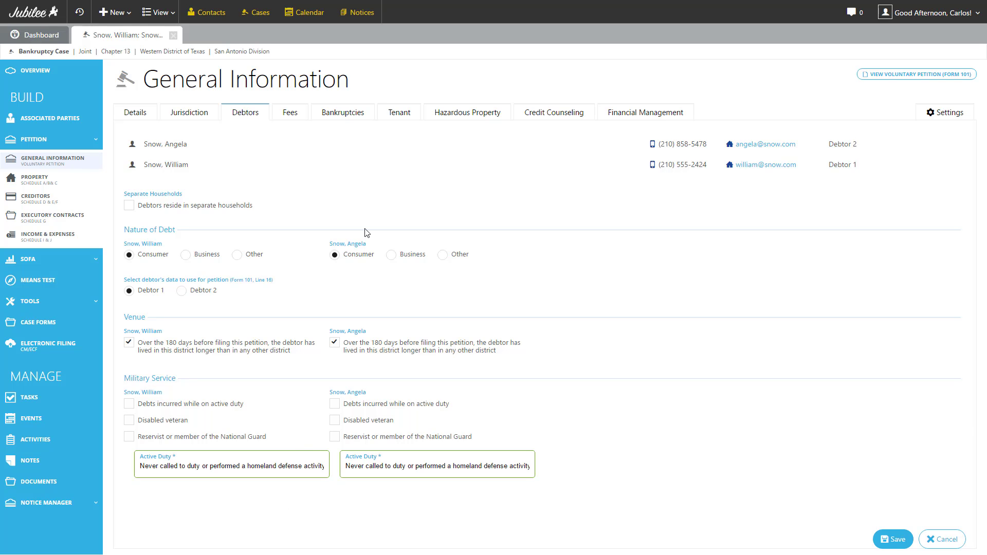
- Switch the $310.00 filing fee to installments, tick Filing Fee Paid to the Court, then go to Fee Disclosure
{"action": "left_click", "coordinate": [288, 116]}
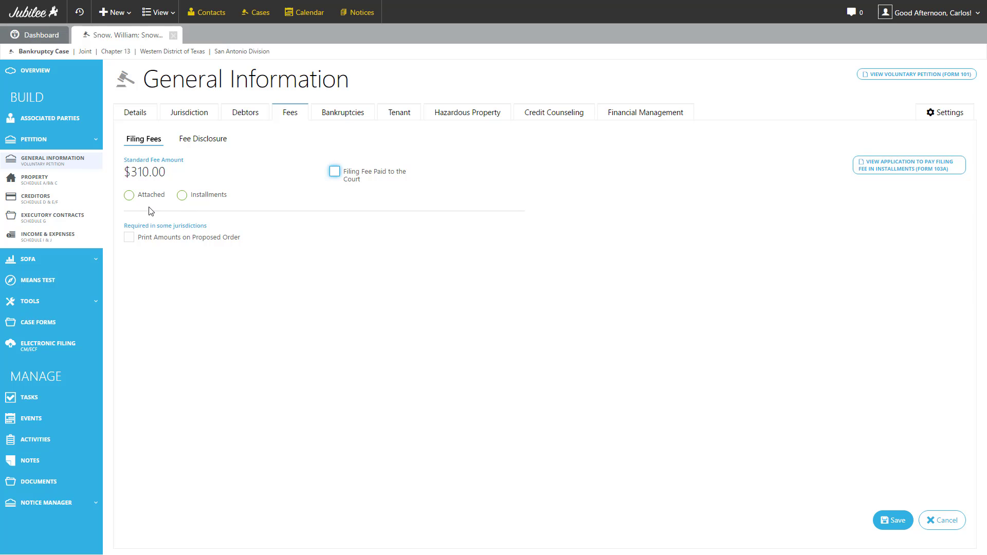
{"action": "left_click", "coordinate": [137, 197]}
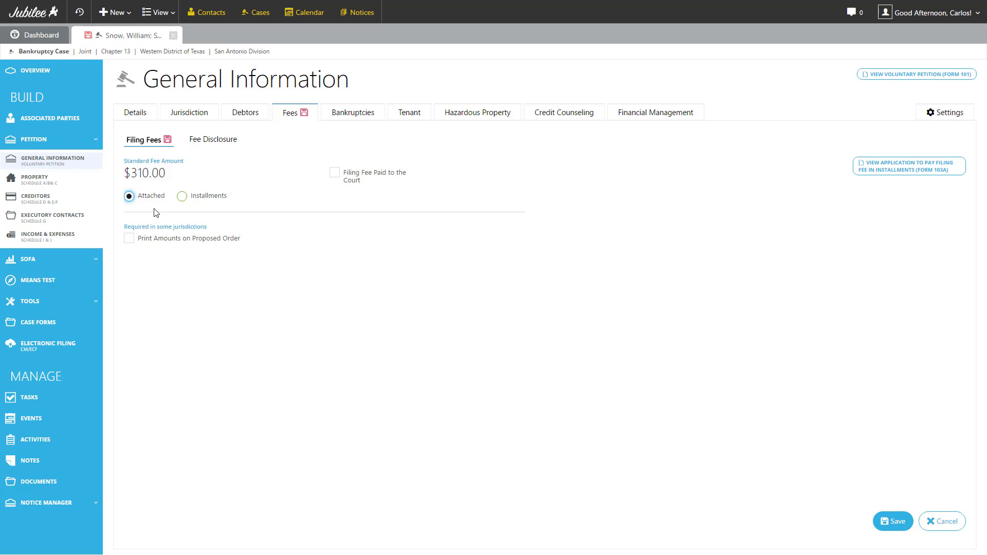
{"action": "left_click", "coordinate": [210, 202]}
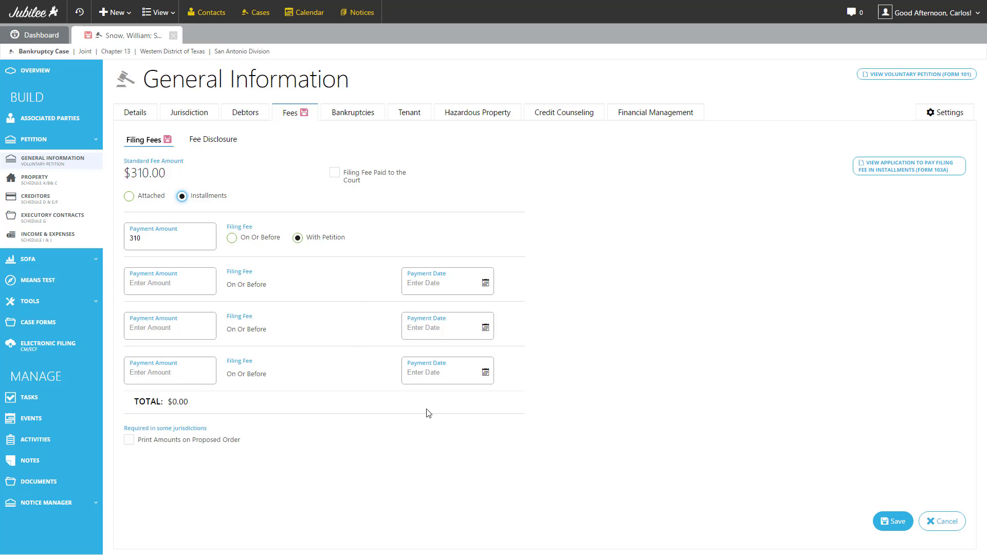
{"action": "key", "text": "Tab"}
{"action": "left_click", "coordinate": [353, 181]}
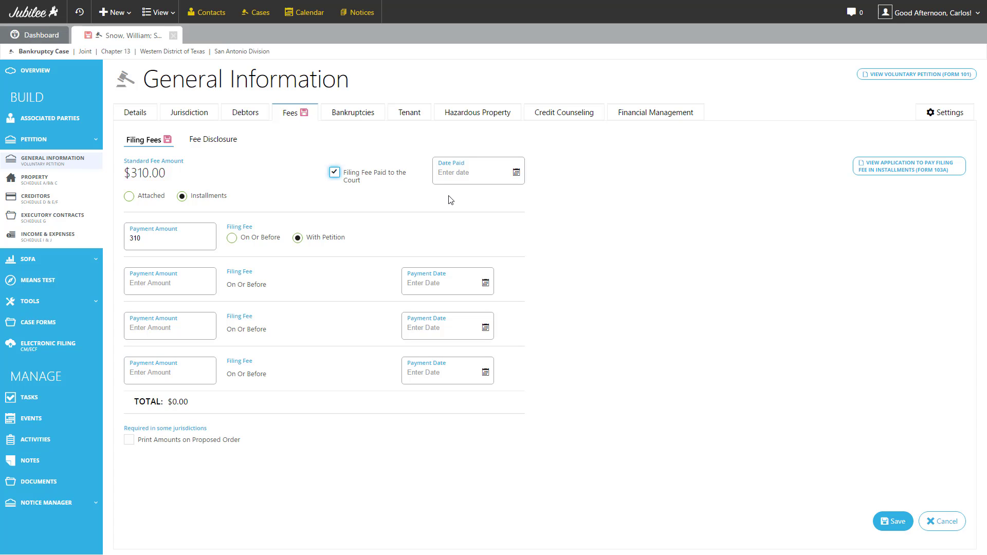
{"action": "left_click", "coordinate": [219, 146]}
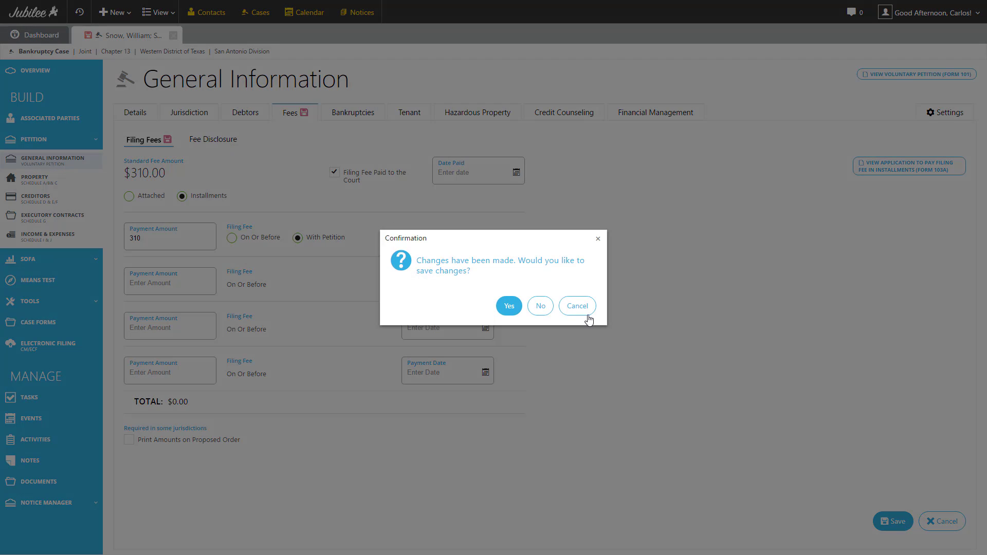
- Skip saving, then enter $2,500.00 total fees and $500.00 paid, leaving $2,000.00 due
{"action": "left_click", "coordinate": [544, 307]}
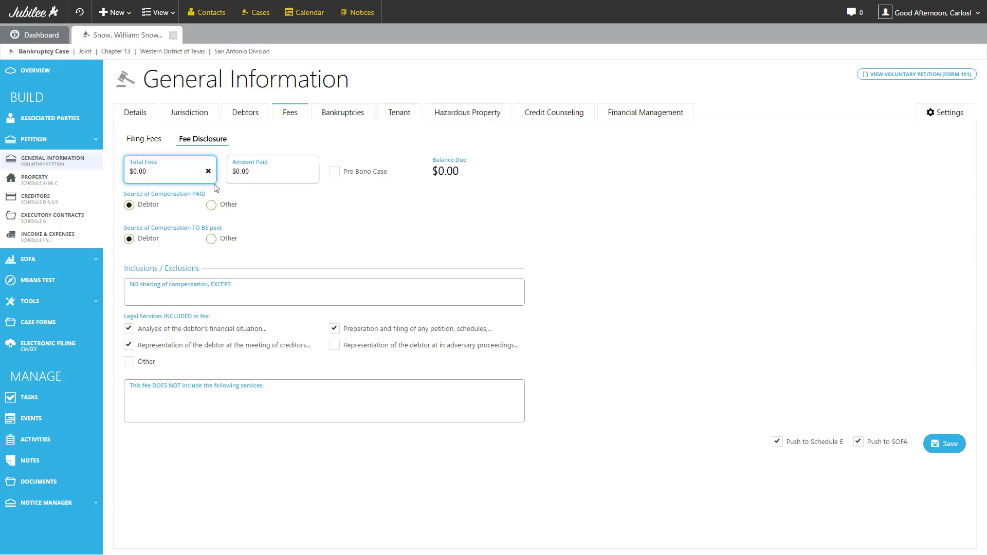
{"action": "left_click", "coordinate": [172, 175]}
{"action": "type", "text": "2,500"}
{"action": "left_click", "coordinate": [267, 172]}
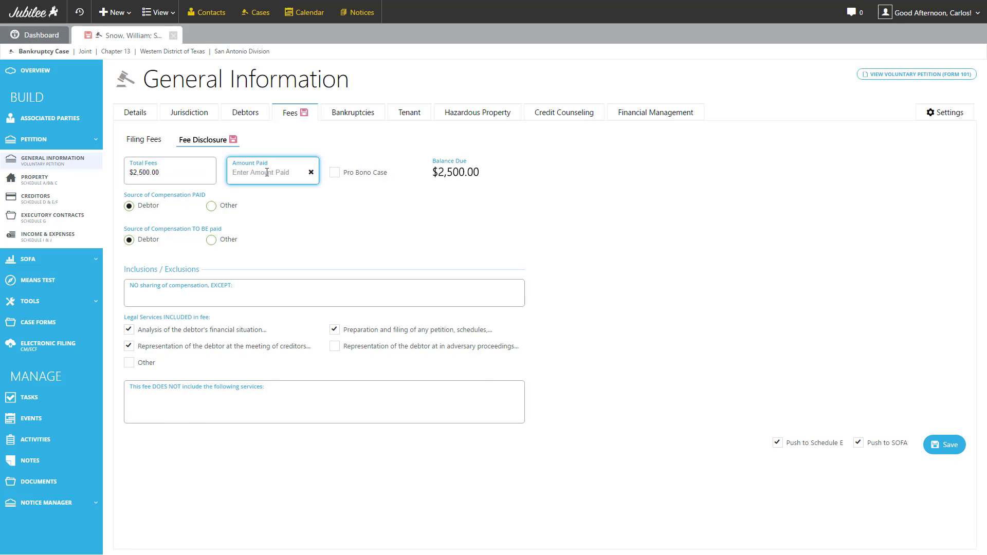
{"action": "type", "text": "500"}
{"action": "left_click", "coordinate": [314, 214]}
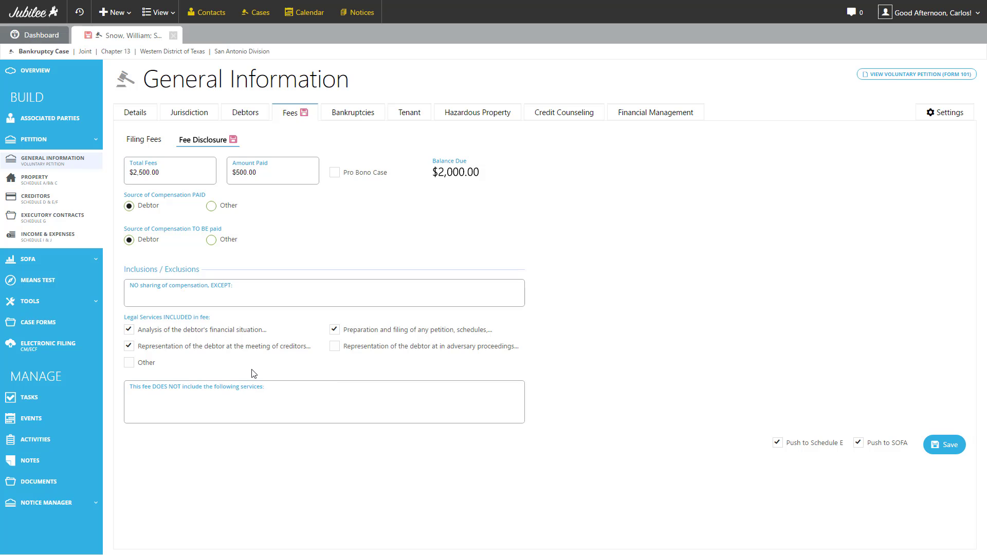
- Include other legal services with a blank description and save the fee disclosure
{"action": "left_click", "coordinate": [144, 363]}
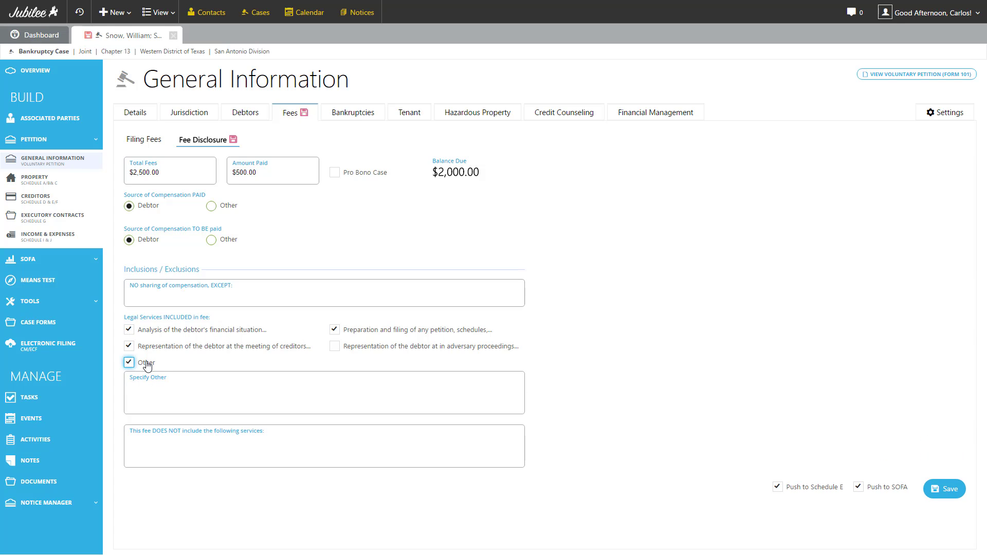
{"action": "left_click", "coordinate": [152, 386]}
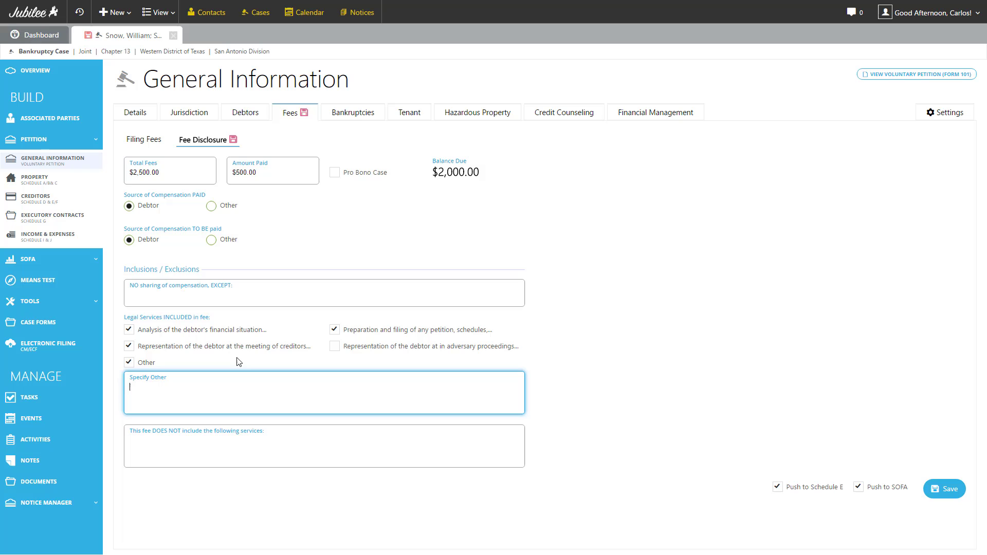
{"action": "left_click", "coordinate": [667, 468]}
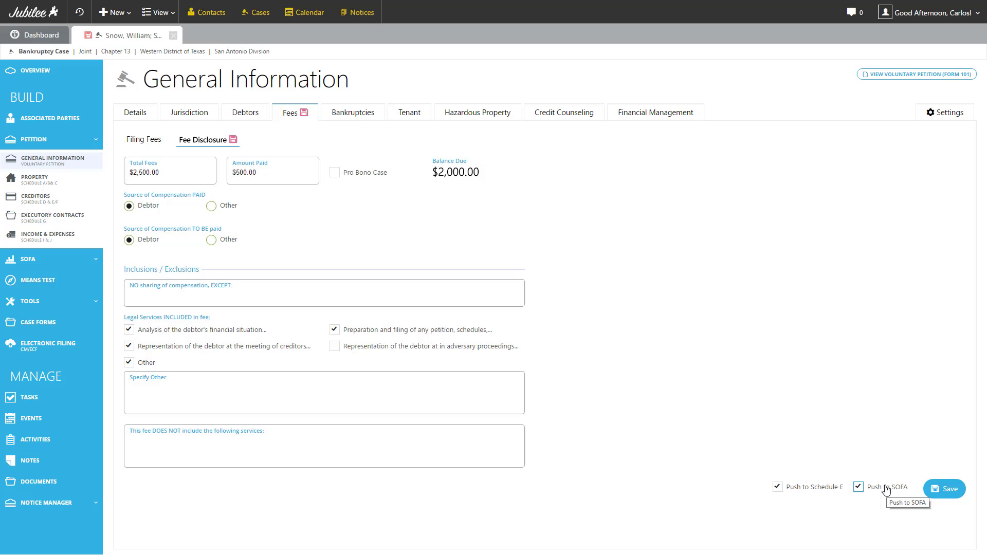
{"action": "left_click", "coordinate": [945, 449]}
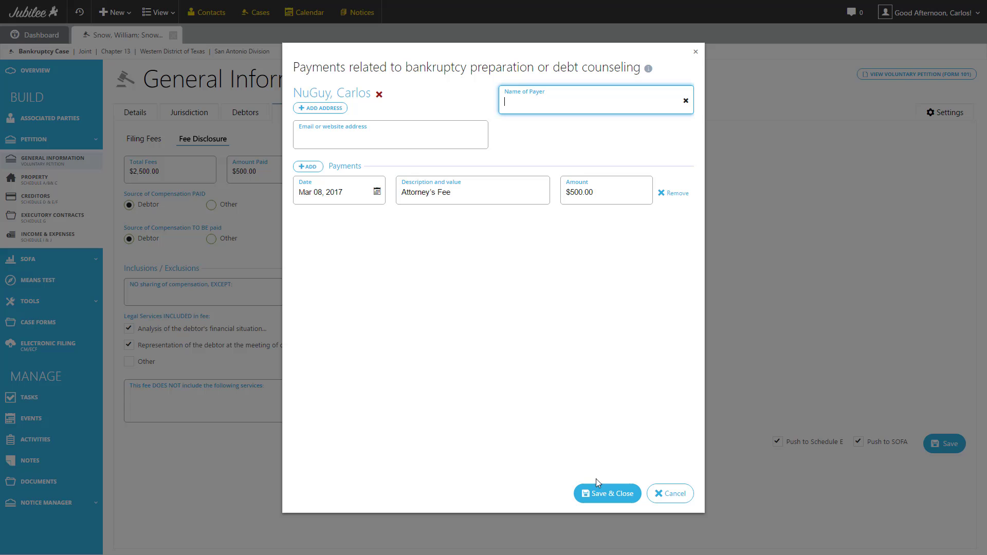
- Save the attorney fee payment and the $2,000.00 Attorney Fees priority creditor claim
{"action": "left_click", "coordinate": [602, 495]}
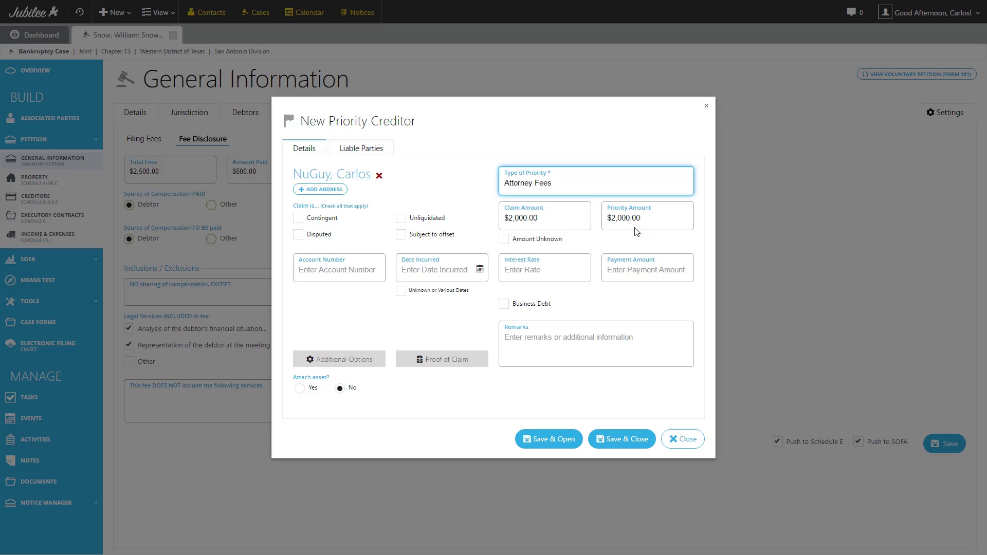
{"action": "left_click", "coordinate": [478, 397]}
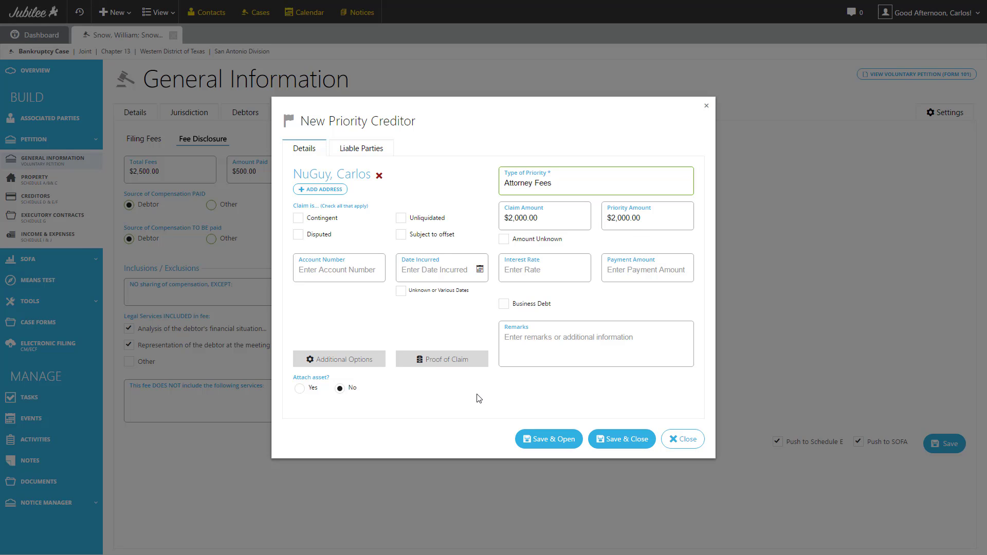
{"action": "left_click", "coordinate": [635, 439]}
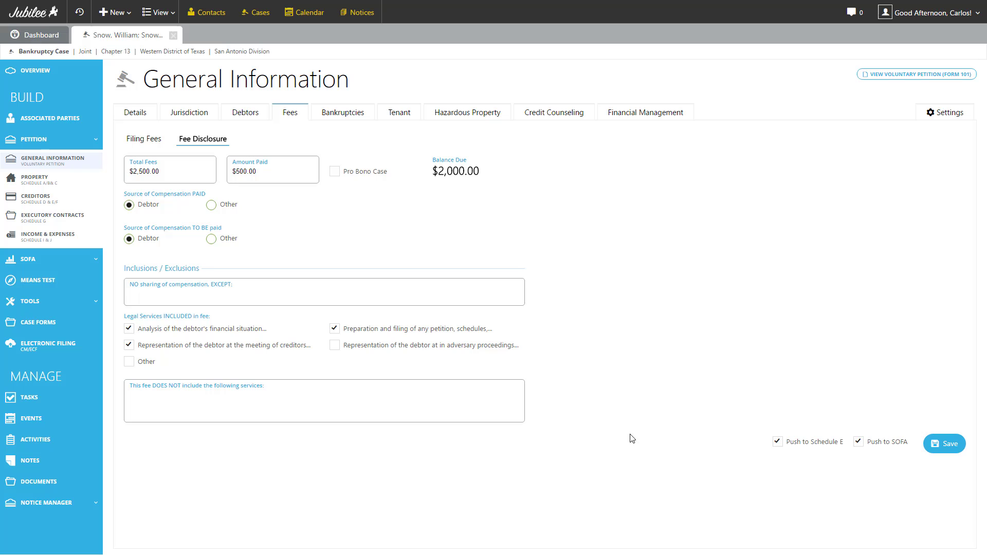
- Start a new Prior bankruptcy in Texas, Western District of Texas
{"action": "left_click", "coordinate": [337, 117]}
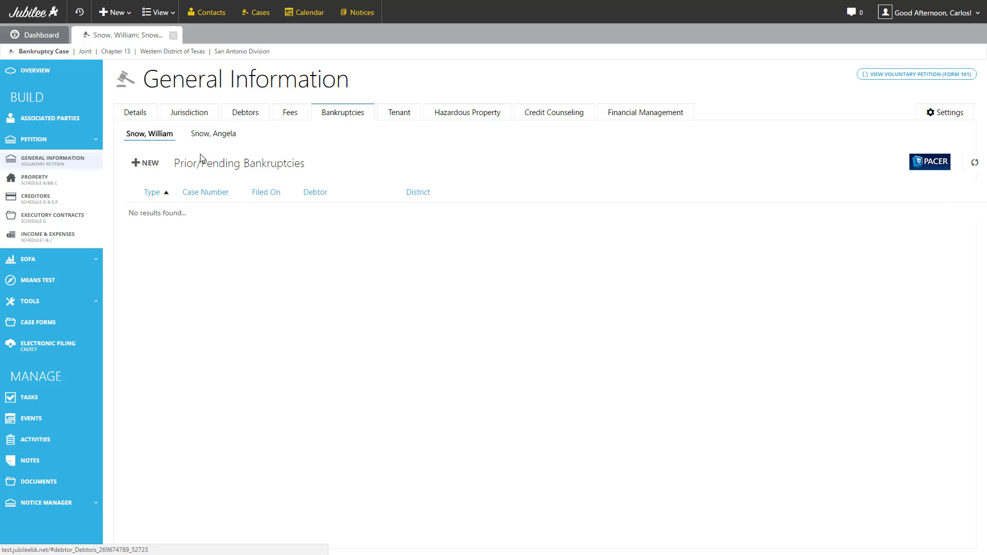
{"action": "left_click", "coordinate": [145, 164]}
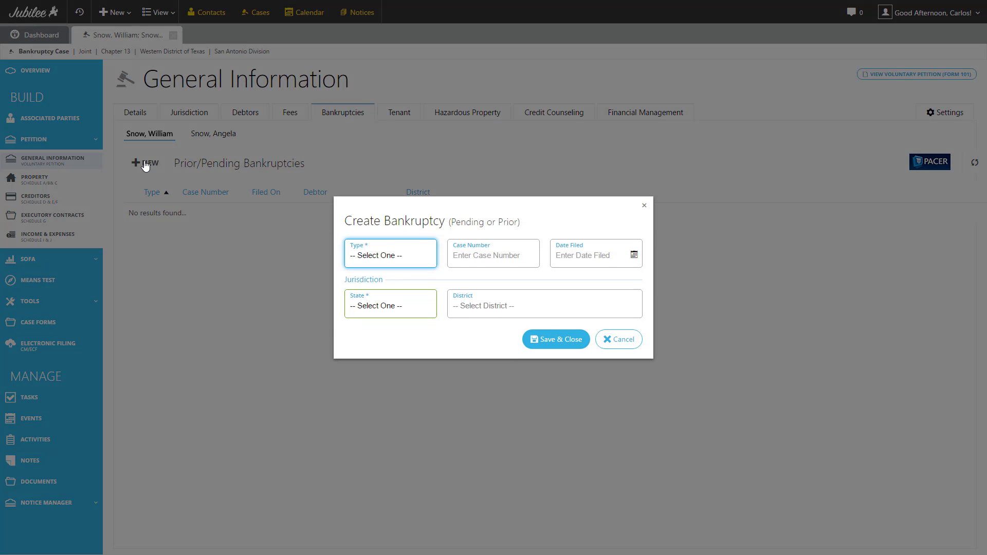
{"action": "left_click", "coordinate": [369, 256]}
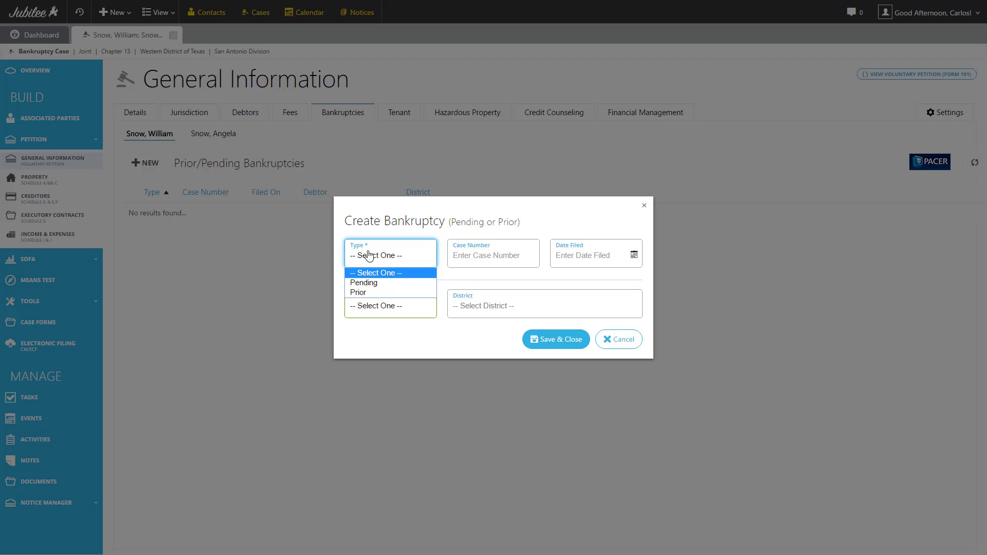
{"action": "left_click", "coordinate": [363, 283]}
{"action": "left_click", "coordinate": [379, 255]}
{"action": "left_click", "coordinate": [378, 275]}
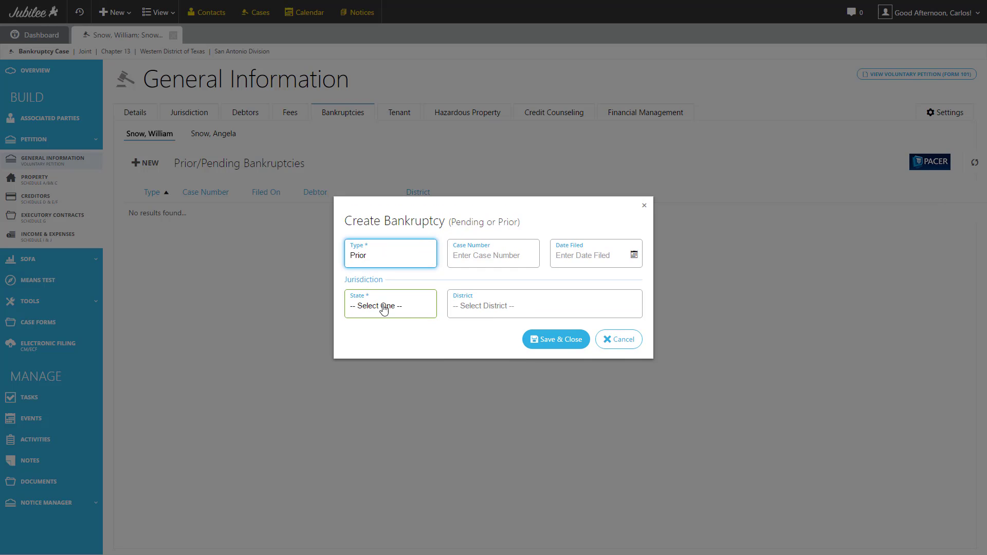
{"action": "left_click", "coordinate": [410, 314]}
{"action": "scroll", "coordinate": [410, 415], "scroll_direction": "down", "scroll_amount": 10}
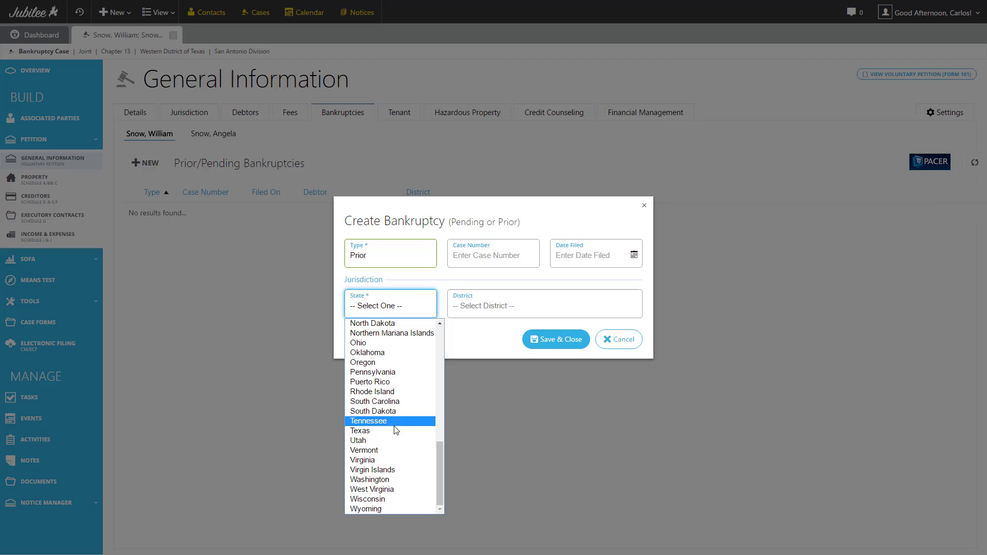
{"action": "left_click", "coordinate": [402, 430]}
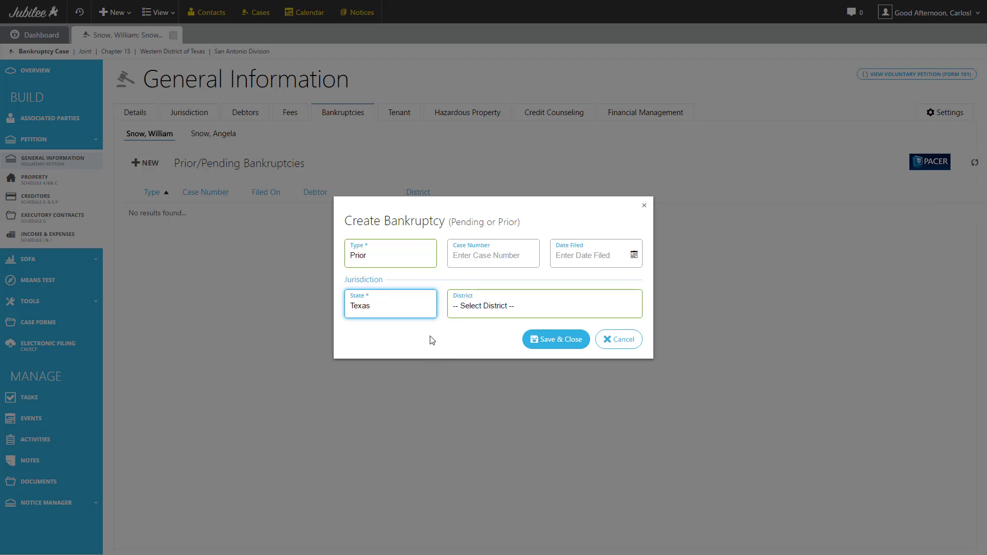
{"action": "left_click", "coordinate": [492, 309]}
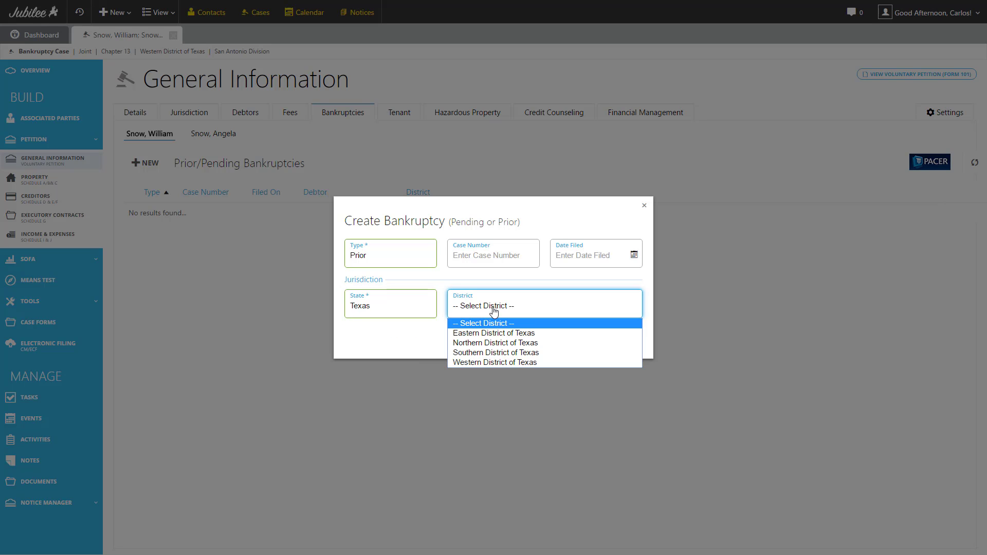
{"action": "left_click", "coordinate": [480, 363]}
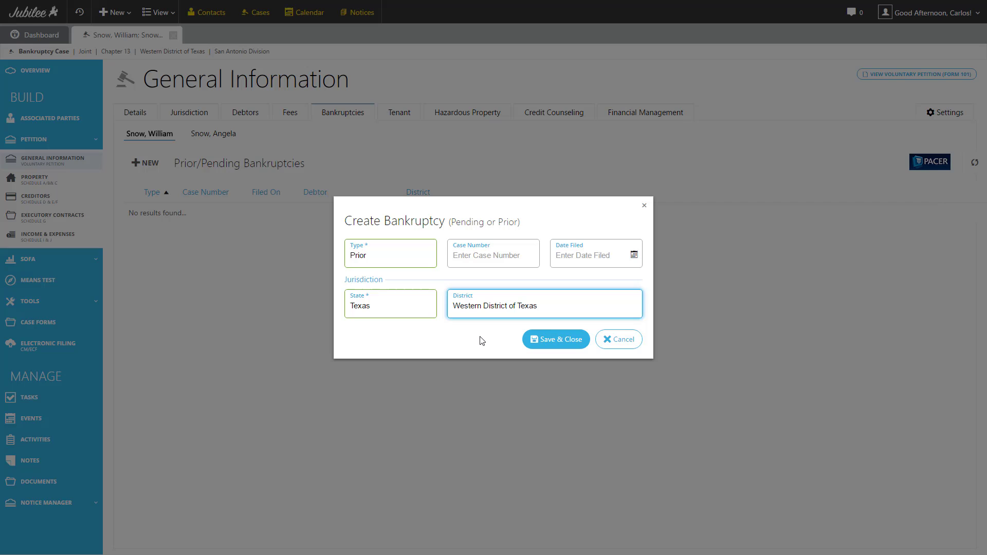
- Enter case number 15-160085 with a March 2015 filing date and save the record
{"action": "left_click", "coordinate": [491, 259]}
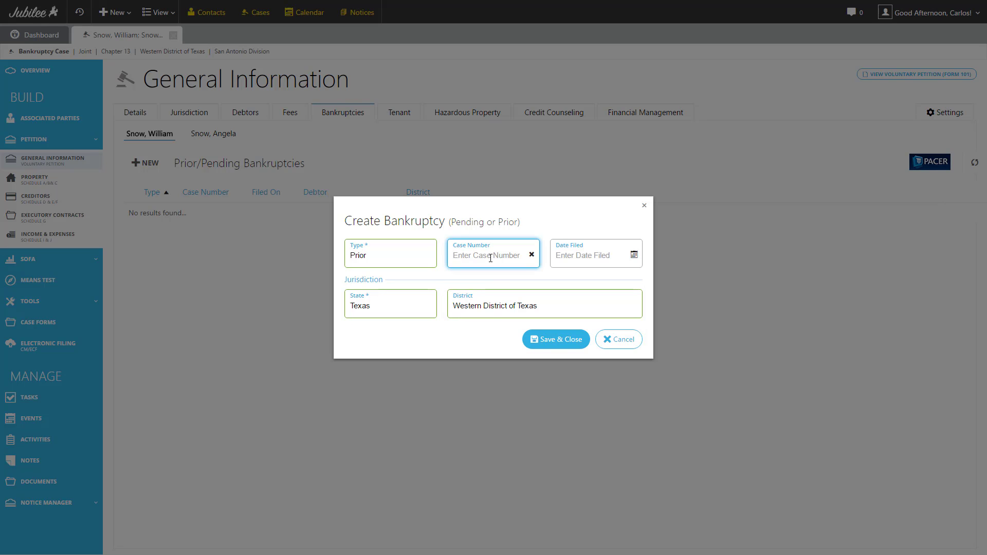
{"action": "type", "text": "15-160085"}
{"action": "left_click", "coordinate": [581, 256]}
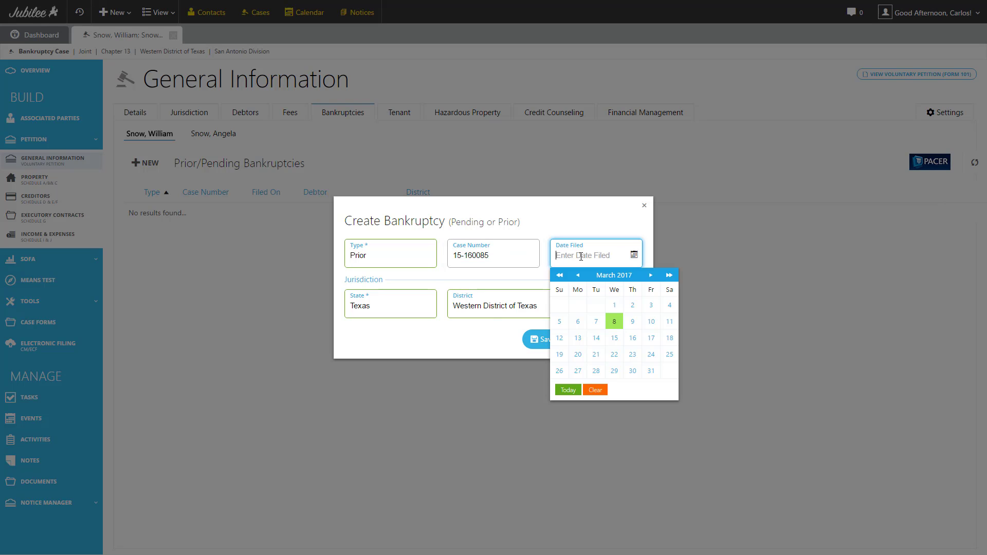
{"action": "left_click", "coordinate": [609, 276]}
{"action": "left_click", "coordinate": [601, 277]}
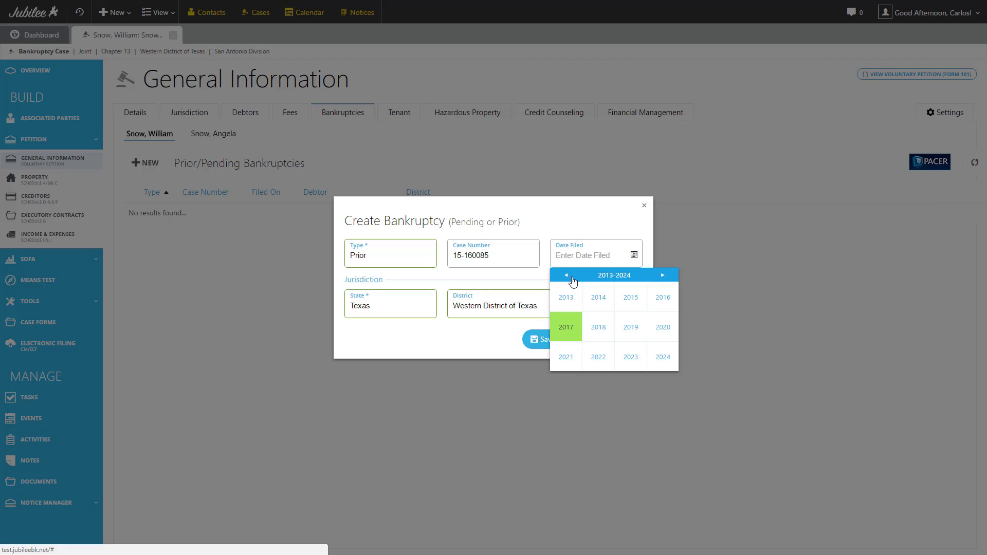
{"action": "left_click", "coordinate": [631, 300]}
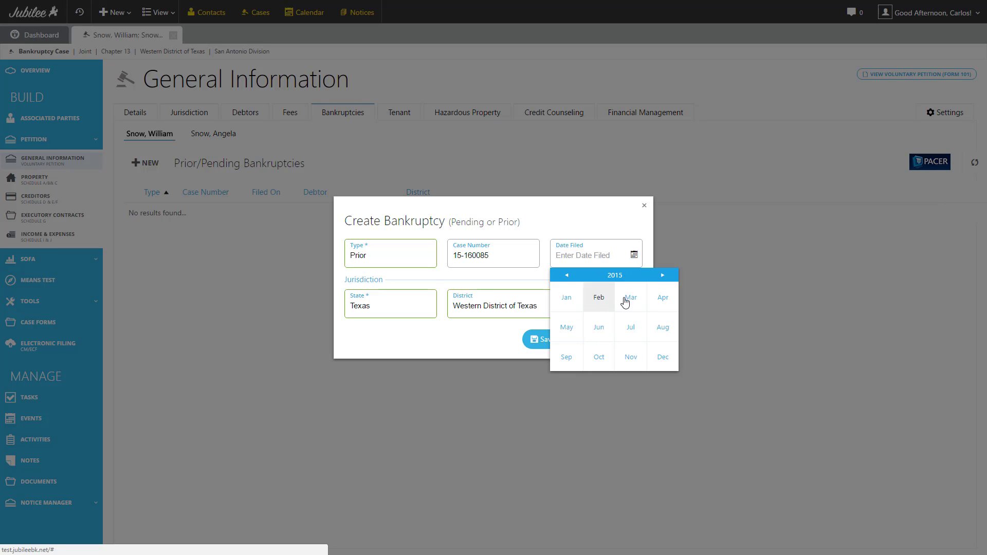
{"action": "left_click", "coordinate": [631, 300]}
{"action": "left_click", "coordinate": [615, 308]}
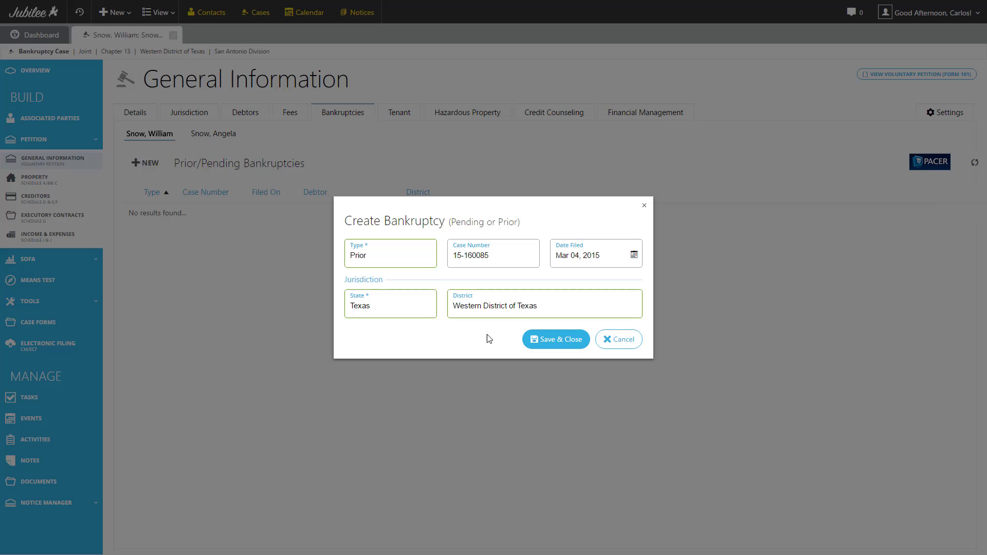
{"action": "left_click", "coordinate": [543, 339]}
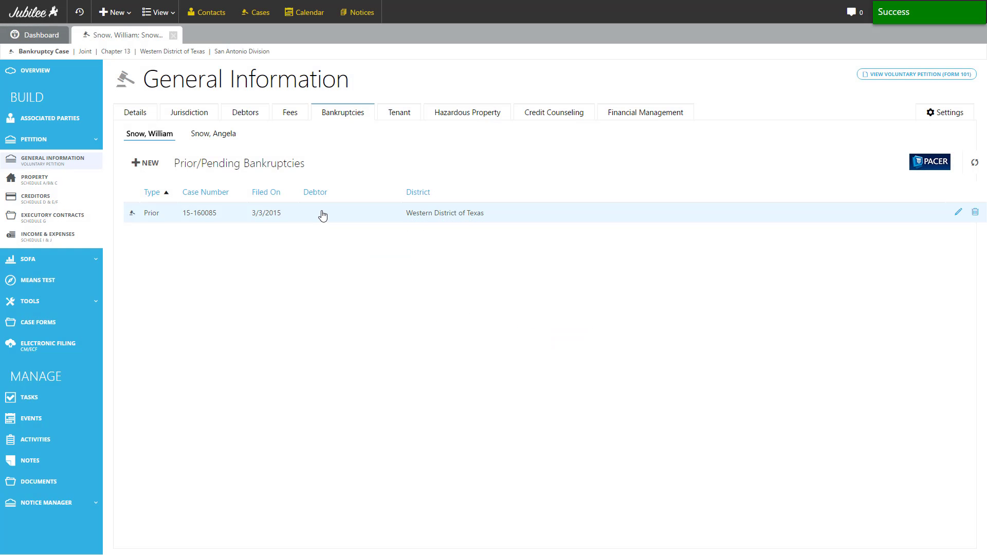
- Leave 'Debtor rents residence' cleared on the Tenant questions, then head to Hazardous Property
{"action": "left_click", "coordinate": [391, 118]}
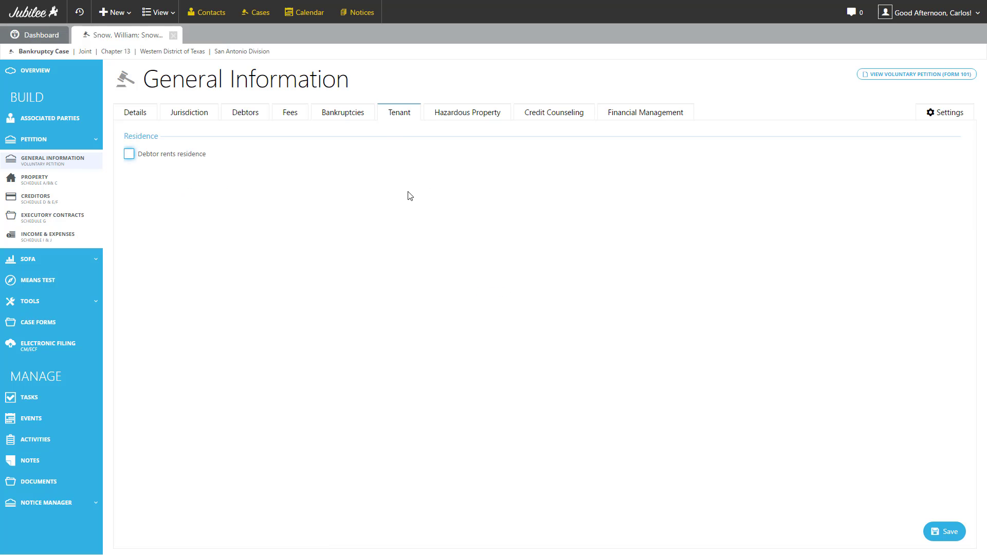
{"action": "left_click", "coordinate": [157, 161]}
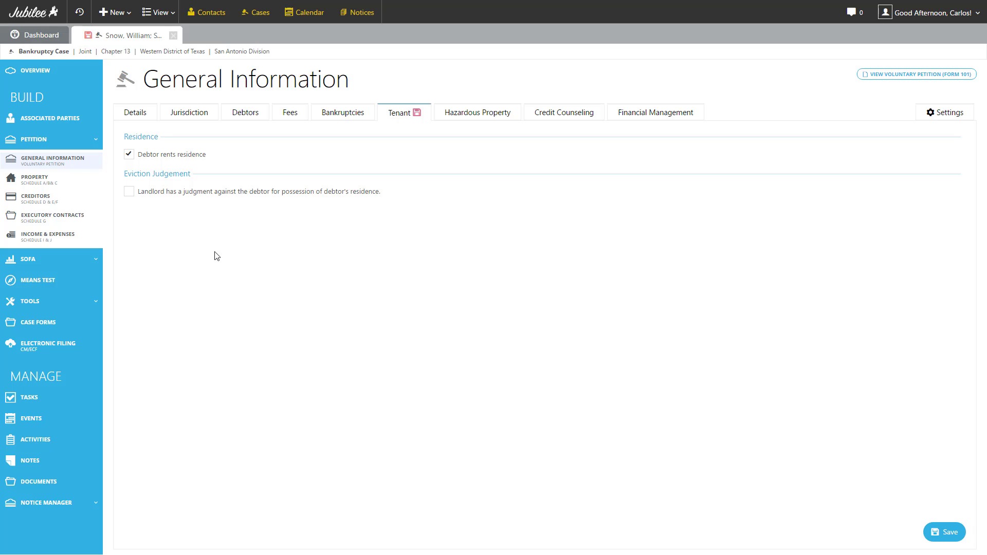
{"action": "left_click", "coordinate": [129, 192]}
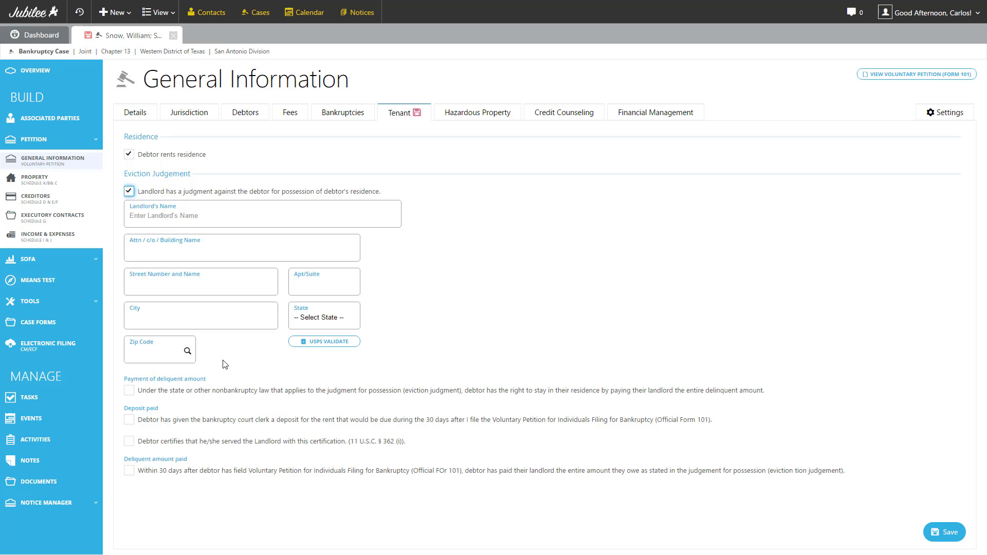
{"action": "left_click", "coordinate": [191, 159]}
{"action": "left_click", "coordinate": [458, 112]}
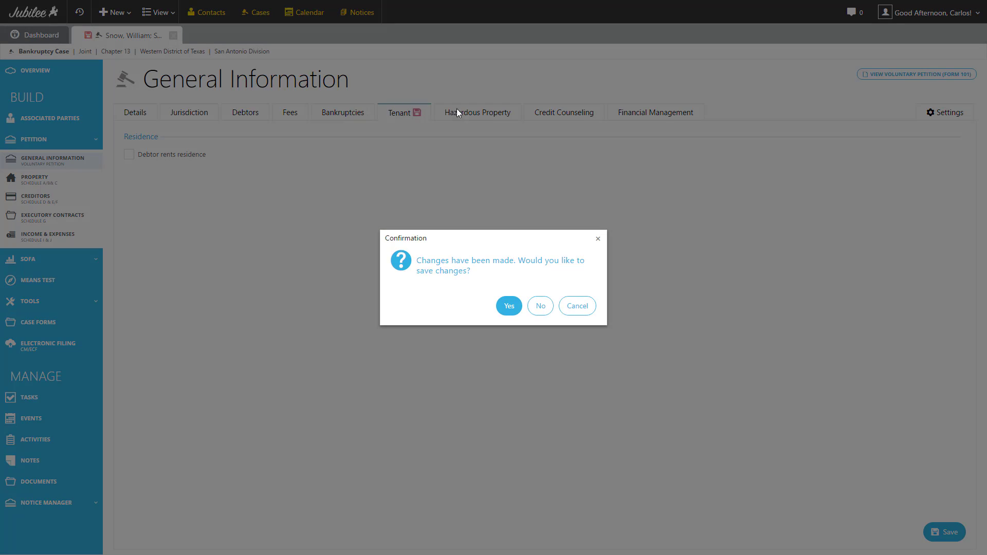
- Discard the tenant changes and cancel a new hazardous property entry, leaving none on file
{"action": "left_click", "coordinate": [541, 306]}
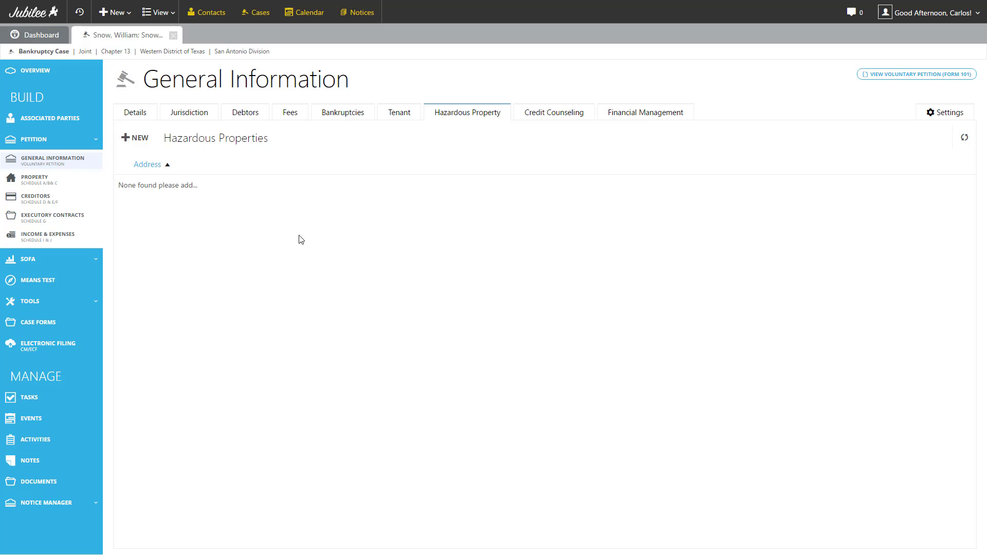
{"action": "left_click", "coordinate": [133, 142]}
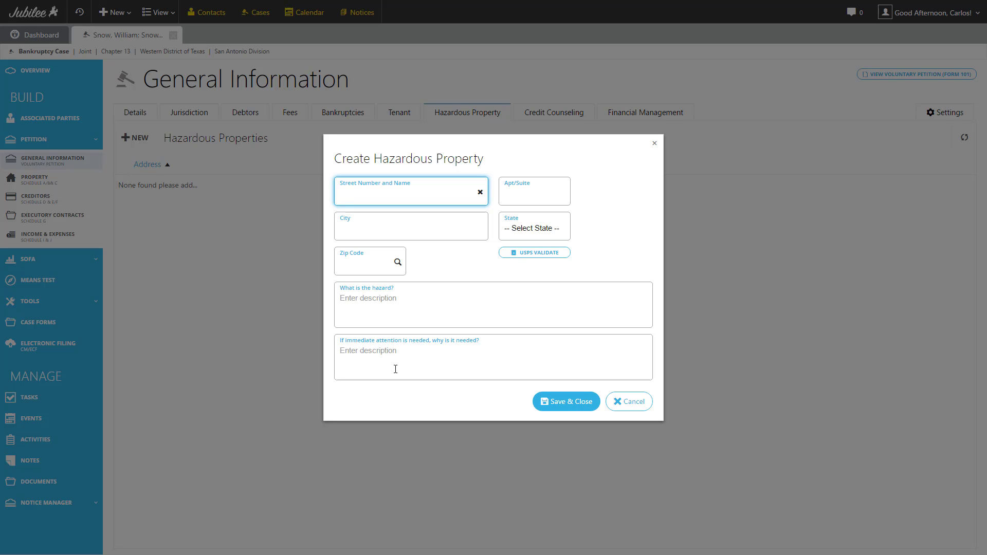
{"action": "left_click", "coordinate": [630, 404]}
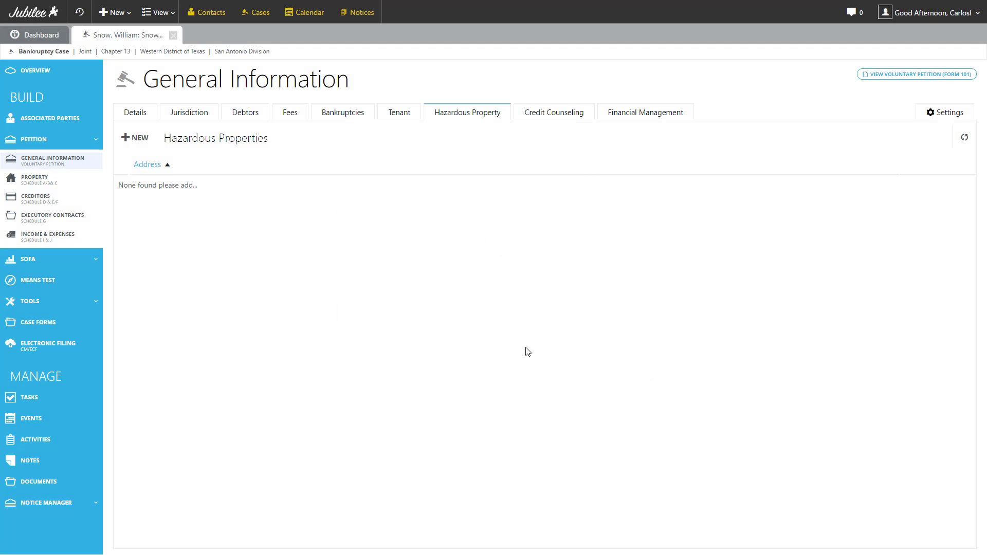
- Record the first debtor's credit counseling briefing with certificate, completed Mar 03, 2017
{"action": "left_click", "coordinate": [545, 124]}
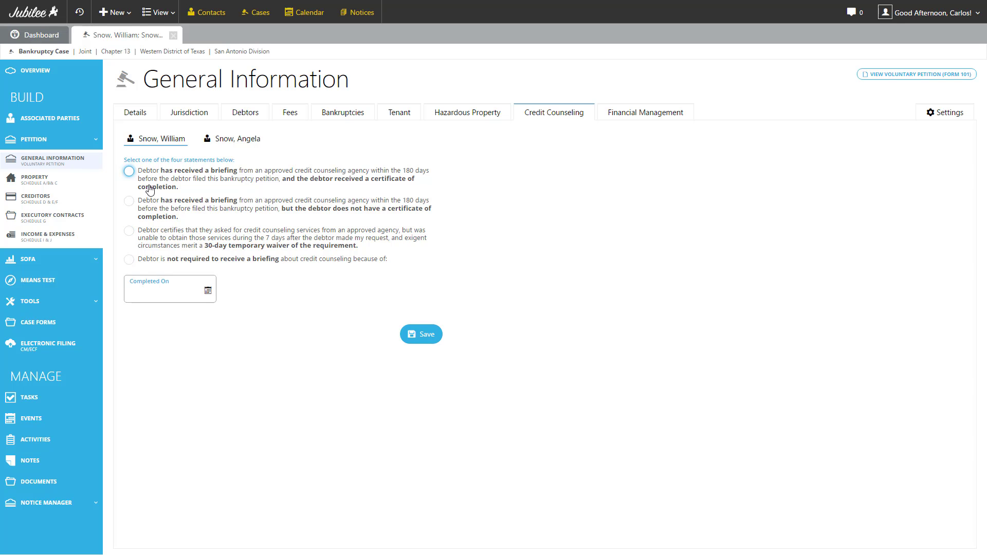
{"action": "left_click", "coordinate": [156, 187]}
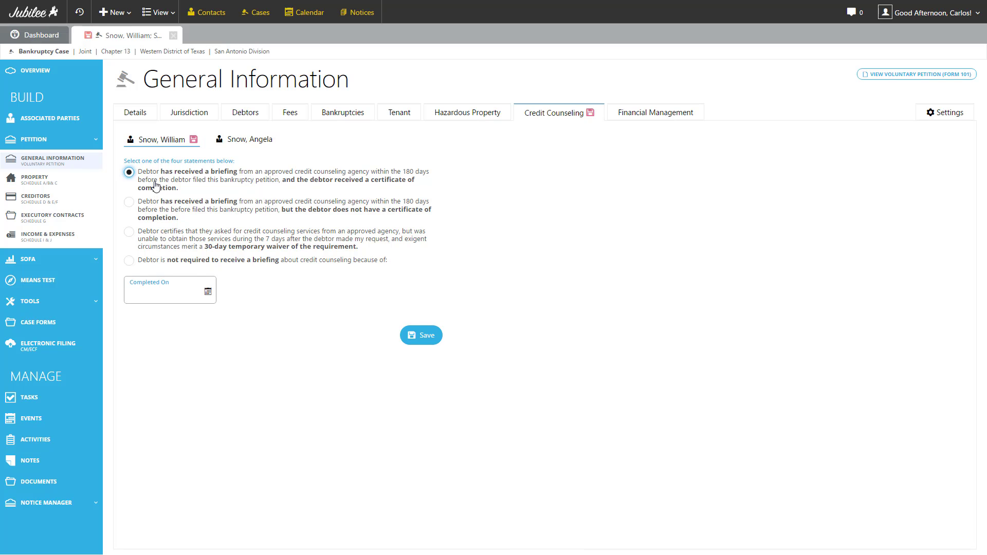
{"action": "left_click", "coordinate": [168, 296]}
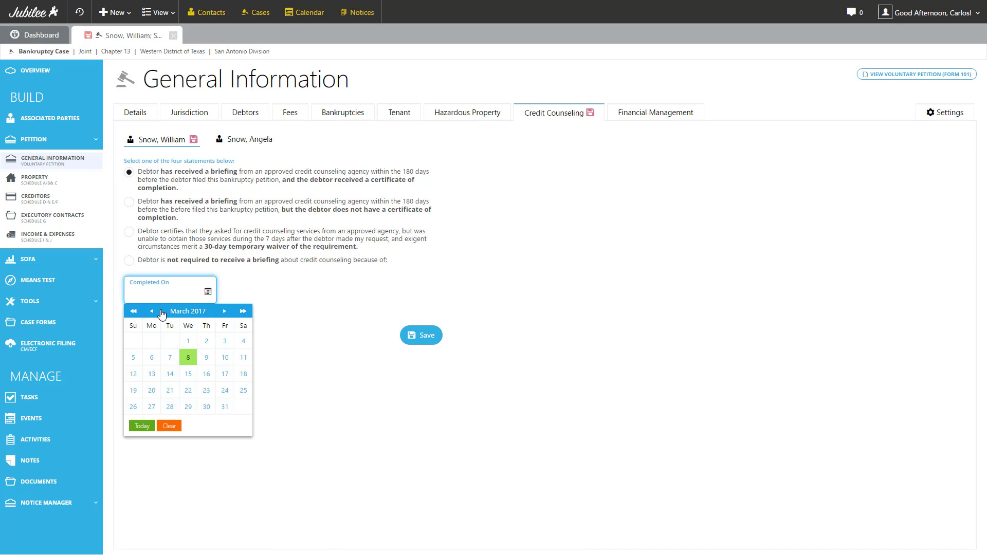
{"action": "left_click", "coordinate": [224, 342]}
{"action": "left_click", "coordinate": [414, 335]}
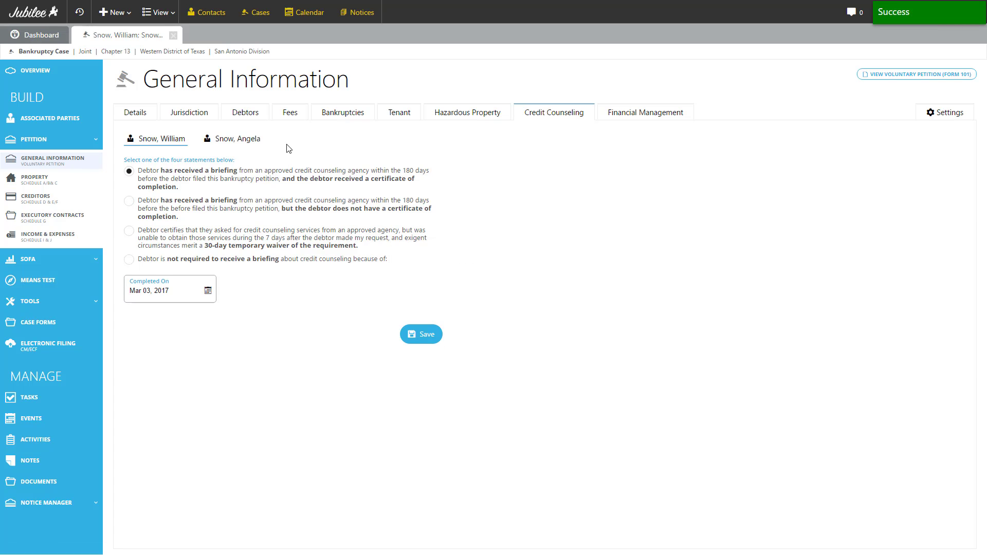
- Record the same briefing with certificate, completed Mar 03, 2017, for the second debtor
{"action": "left_click", "coordinate": [242, 143]}
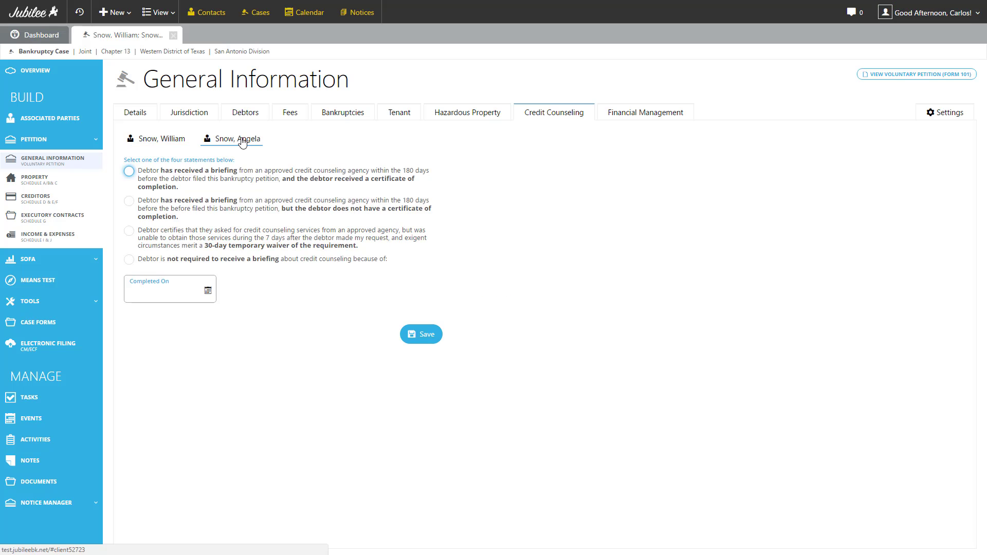
{"action": "left_click", "coordinate": [129, 171]}
{"action": "left_click", "coordinate": [154, 293]}
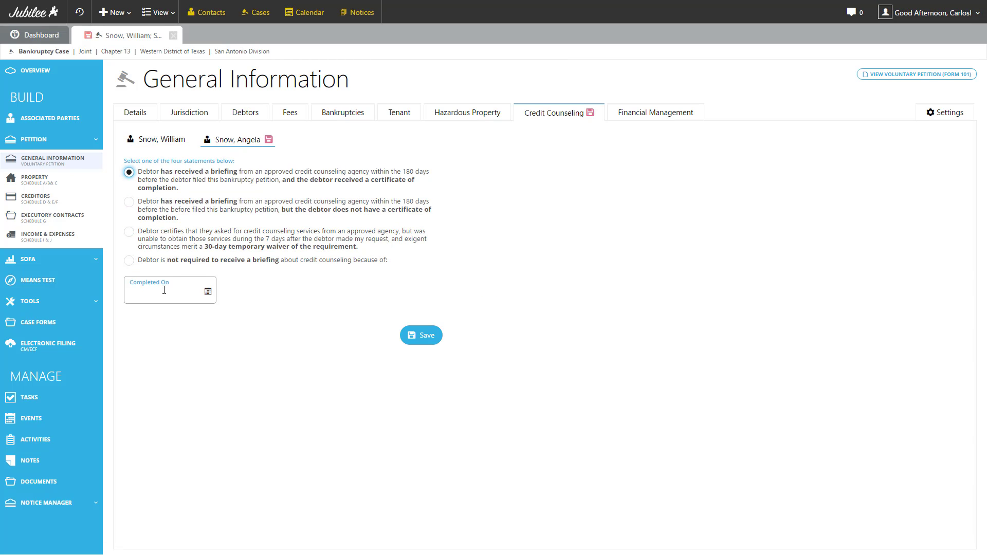
{"action": "left_click", "coordinate": [221, 342]}
{"action": "left_click", "coordinate": [420, 336]}
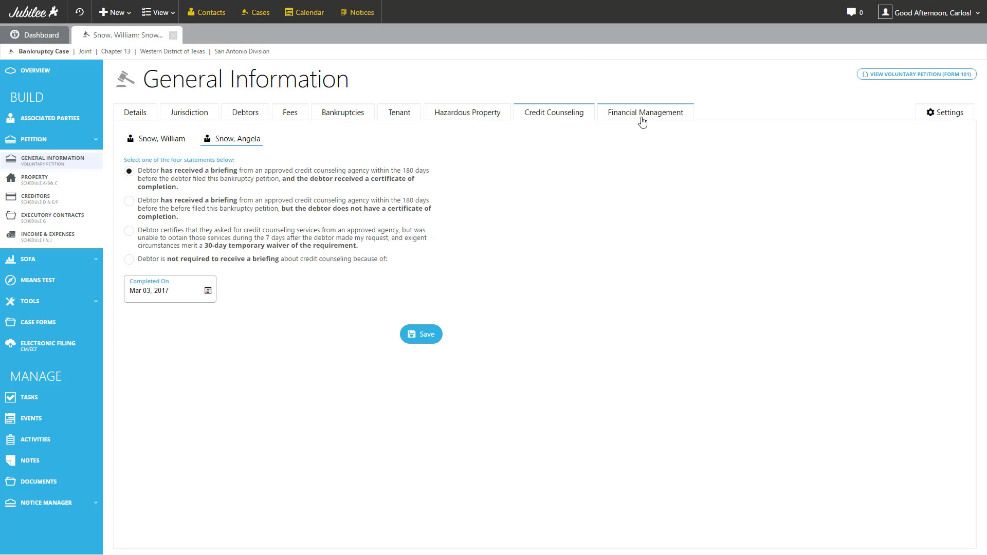
- Save the first debtor's financial management course status as Not Completed
{"action": "left_click", "coordinate": [643, 118]}
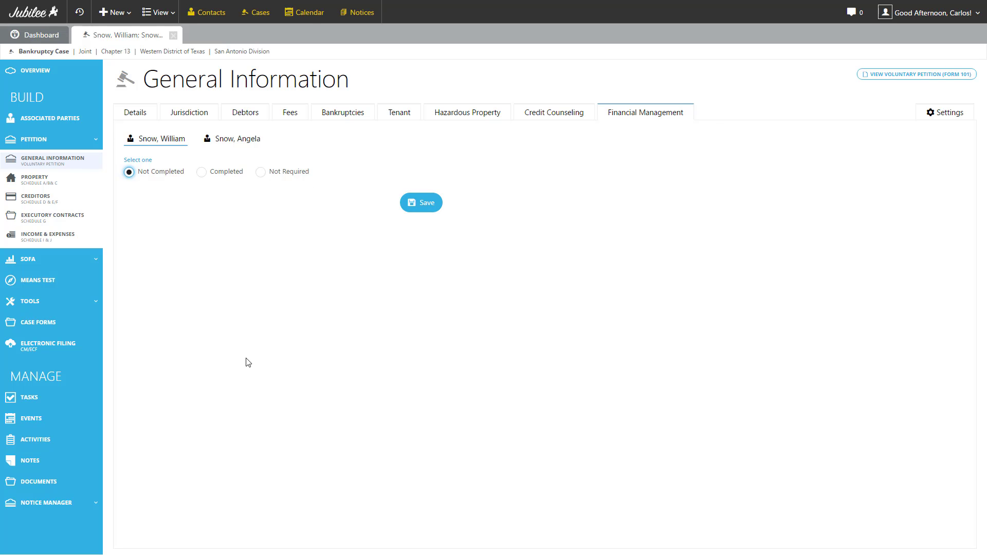
{"action": "left_click", "coordinate": [201, 172]}
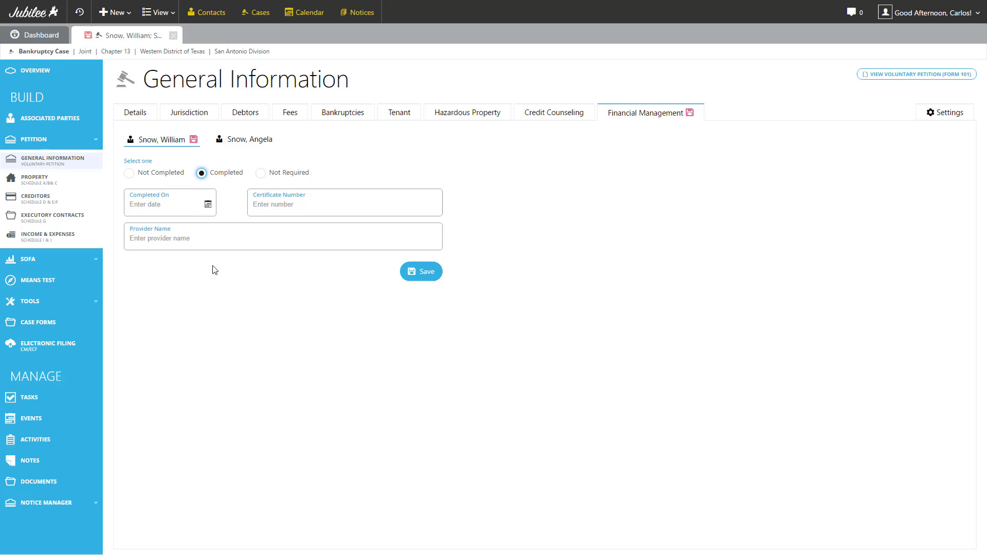
{"action": "left_click", "coordinate": [154, 178]}
{"action": "left_click", "coordinate": [425, 209]}
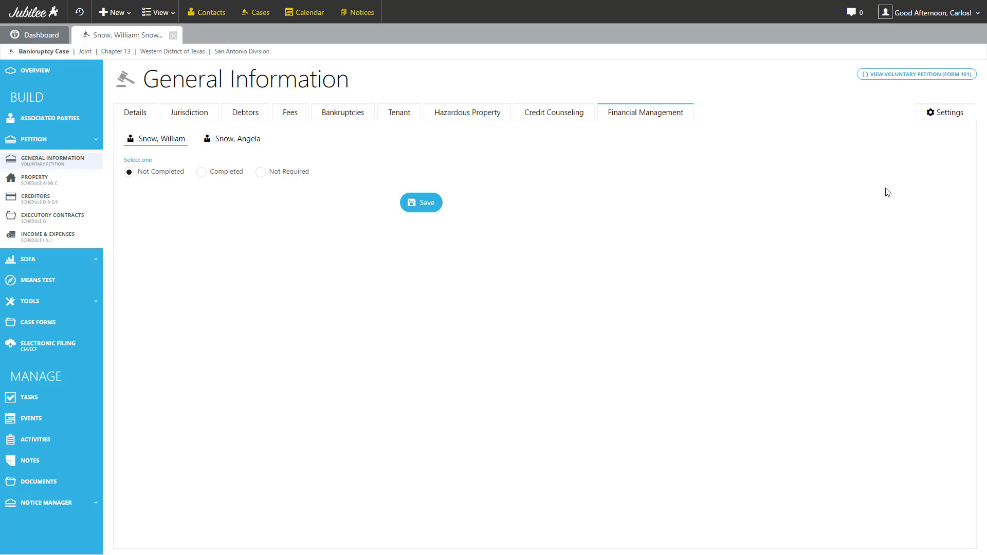
- Turn off auto-calculation of estimated creditors and set them to 50 - 99
{"action": "left_click", "coordinate": [948, 114]}
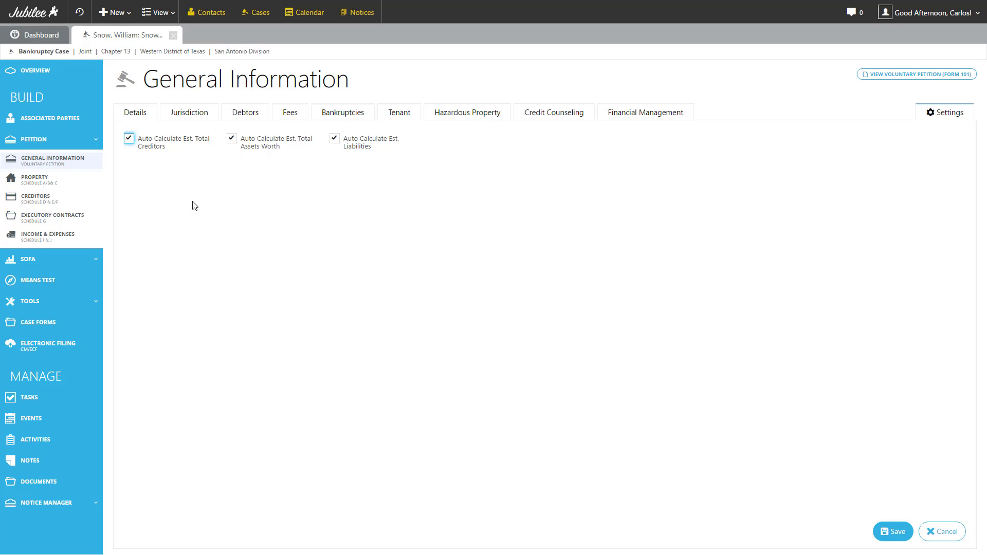
{"action": "left_click", "coordinate": [156, 149]}
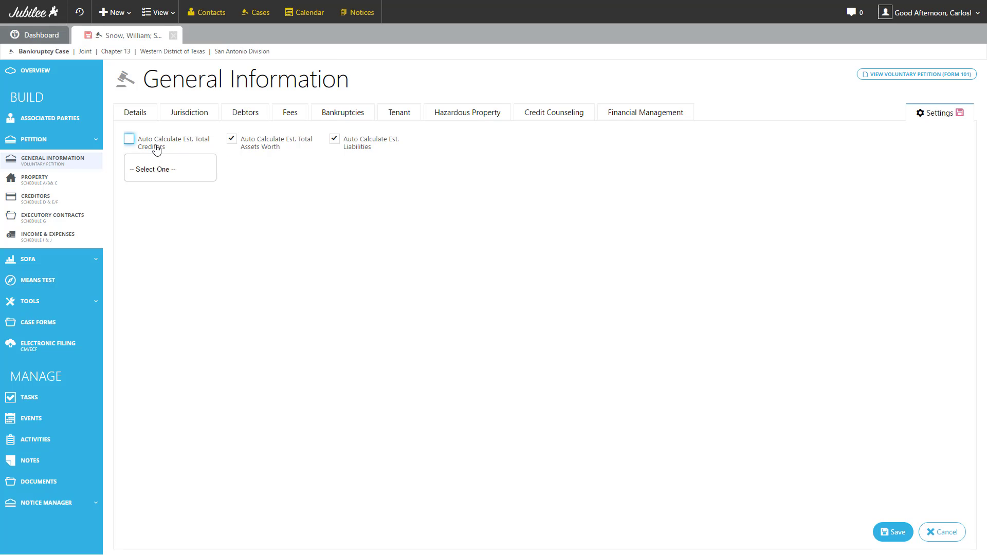
{"action": "left_click", "coordinate": [154, 170]}
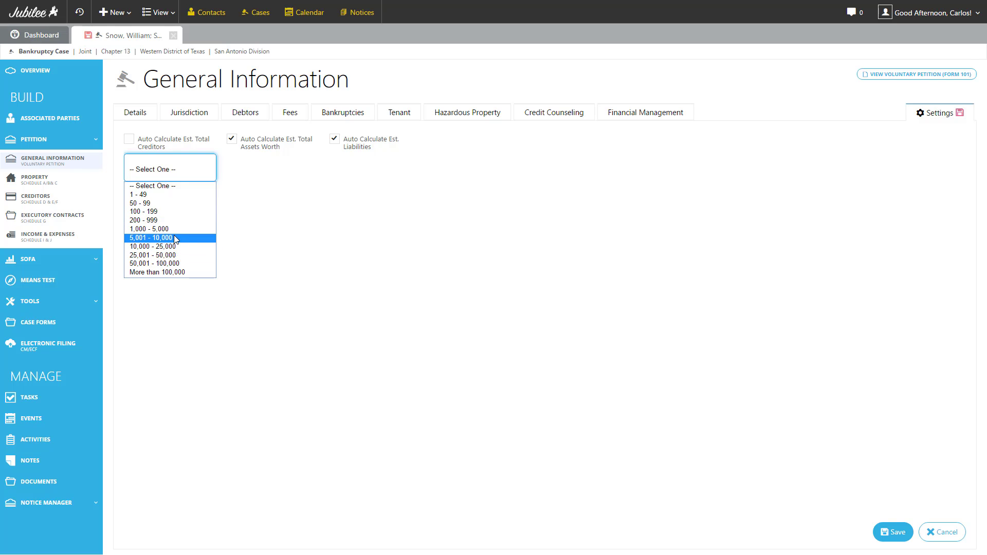
{"action": "left_click", "coordinate": [172, 207]}
- Set estimated assets and liabilities manually to $100,001 - $500,000 each, then finish editing
{"action": "left_click", "coordinate": [245, 144]}
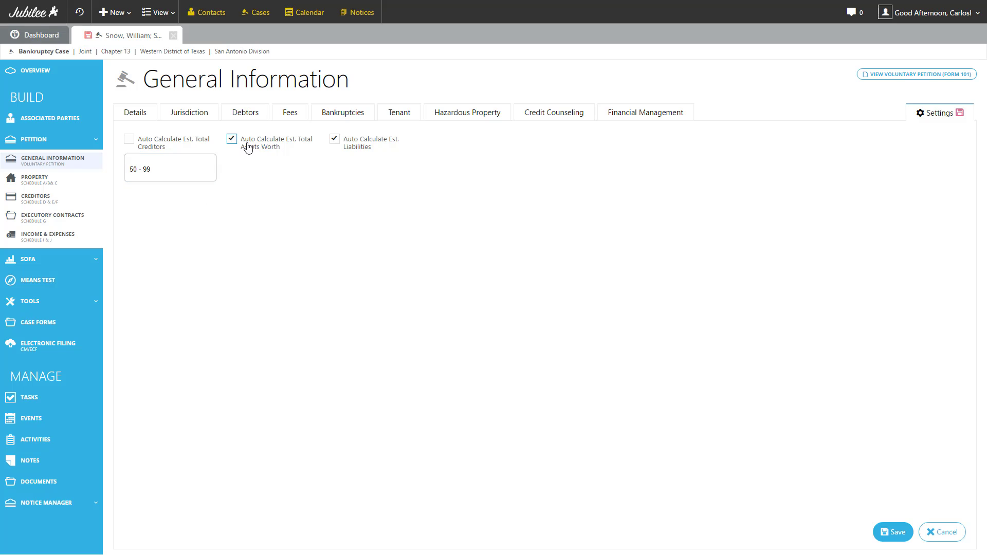
{"action": "left_click", "coordinate": [259, 164]}
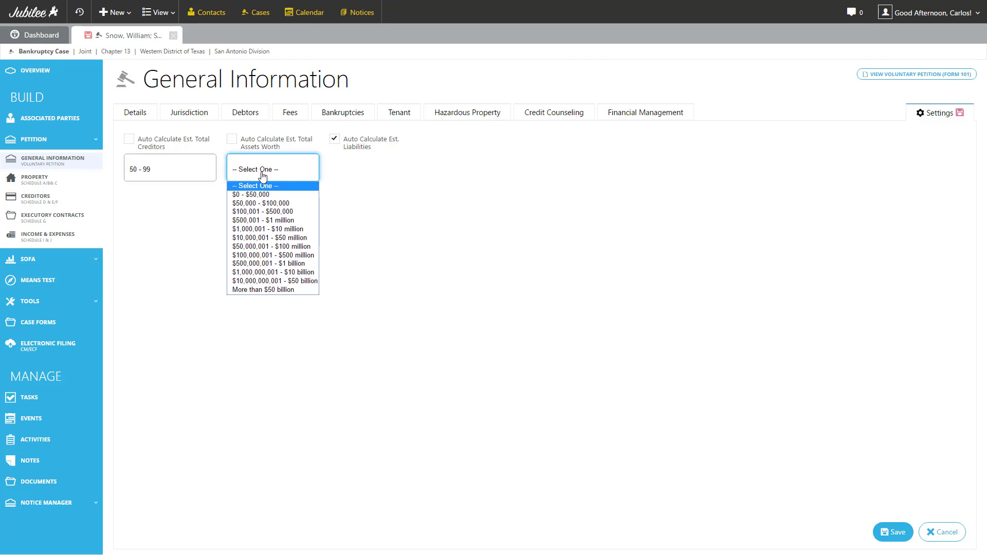
{"action": "left_click", "coordinate": [258, 211]}
{"action": "left_click", "coordinate": [356, 146]}
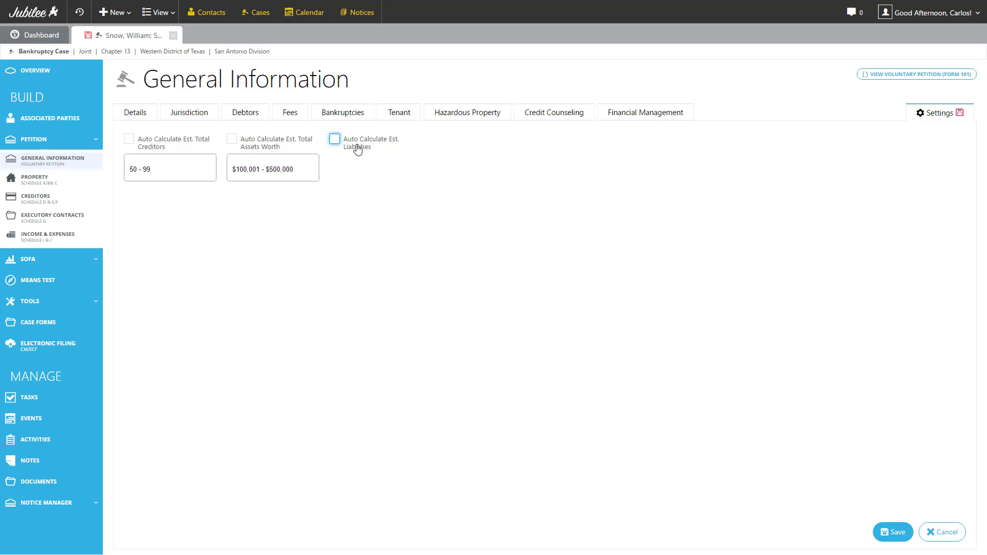
{"action": "left_click", "coordinate": [362, 170]}
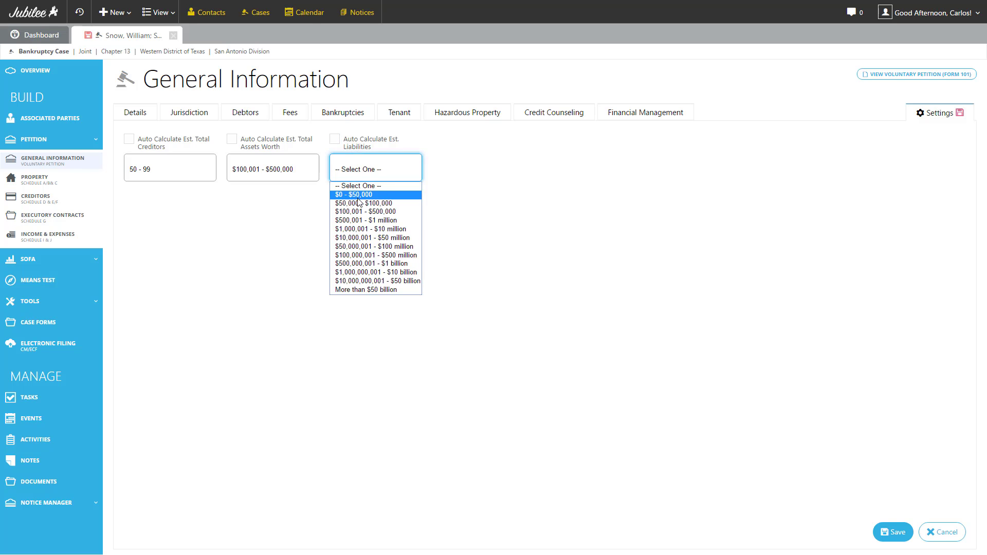
{"action": "left_click", "coordinate": [359, 213]}
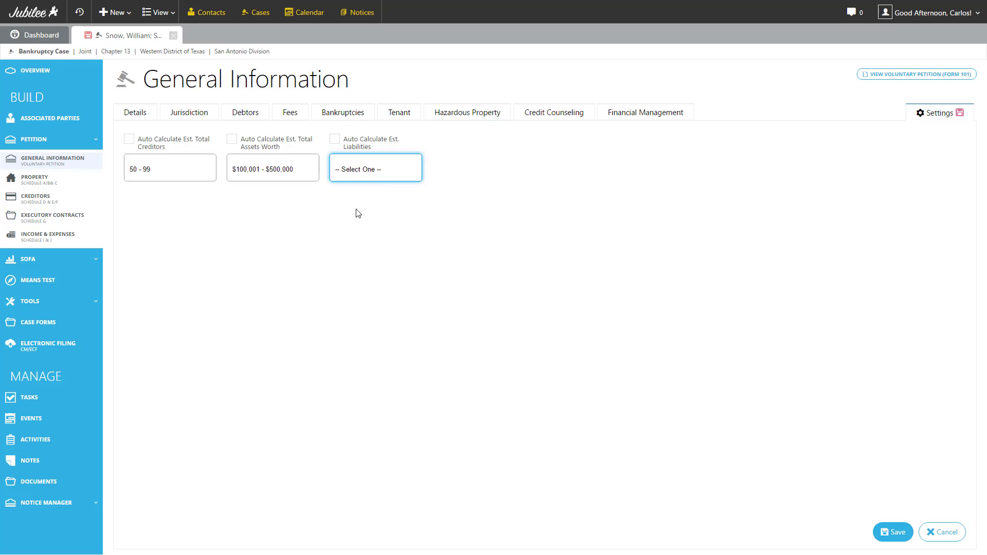
{"action": "left_click", "coordinate": [266, 233]}
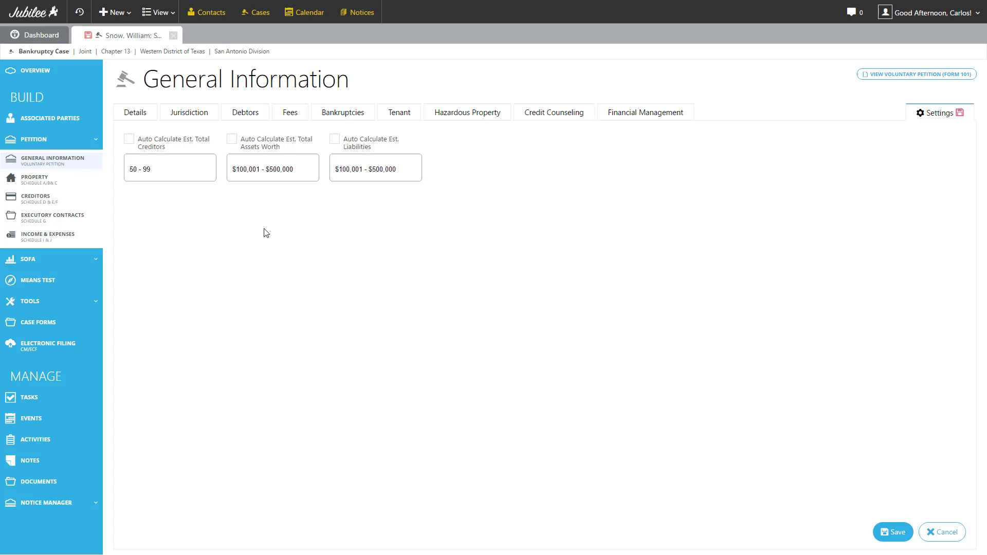
{"action": "left_click", "coordinate": [942, 535]}
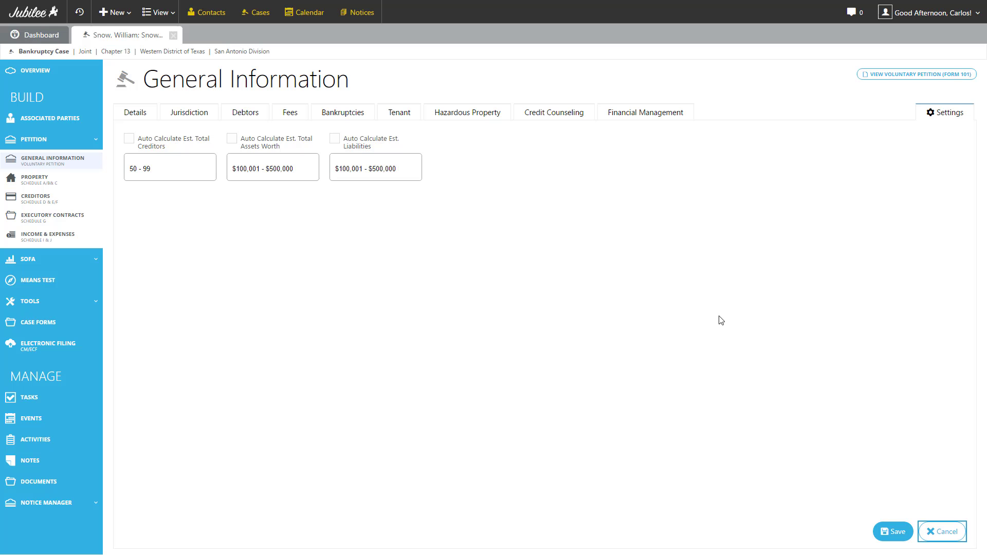
- Preview the Voluntary Petition (Form 101) and scroll down to the Part 6 credit counseling section
{"action": "left_click", "coordinate": [899, 77]}
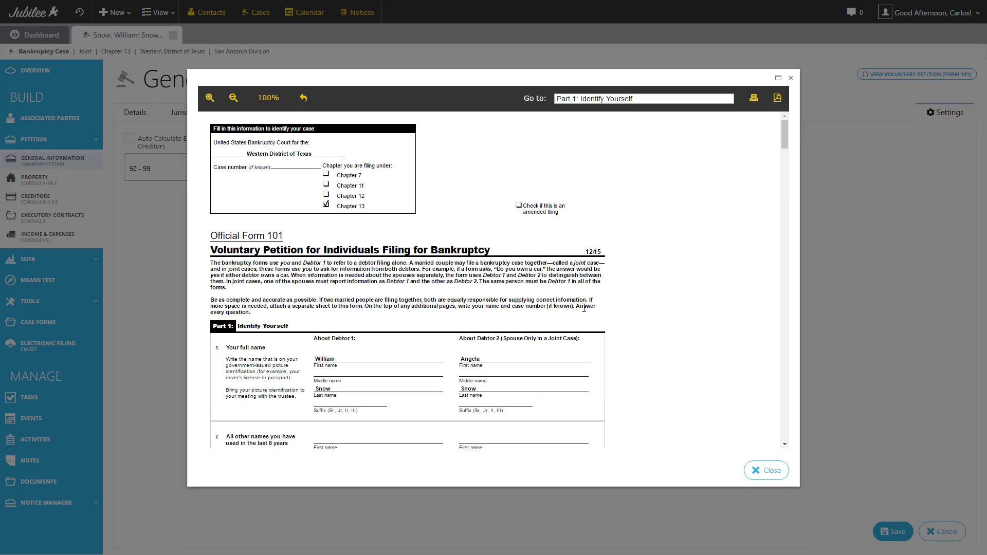
{"action": "scroll", "coordinate": [635, 295], "scroll_direction": "down", "scroll_amount": 5}
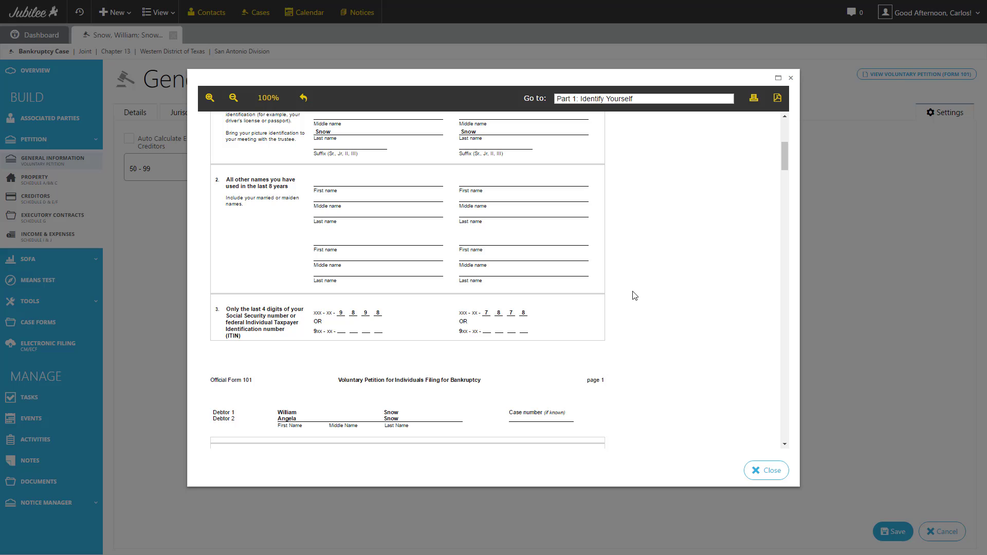
{"action": "scroll", "coordinate": [635, 295], "scroll_direction": "down", "scroll_amount": 4}
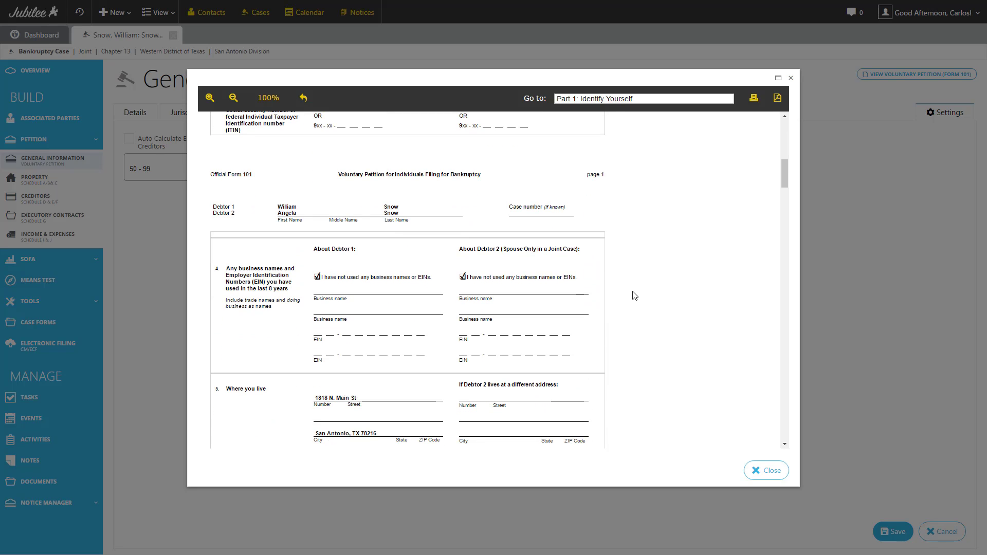
{"action": "scroll", "coordinate": [634, 295], "scroll_direction": "down", "scroll_amount": 5}
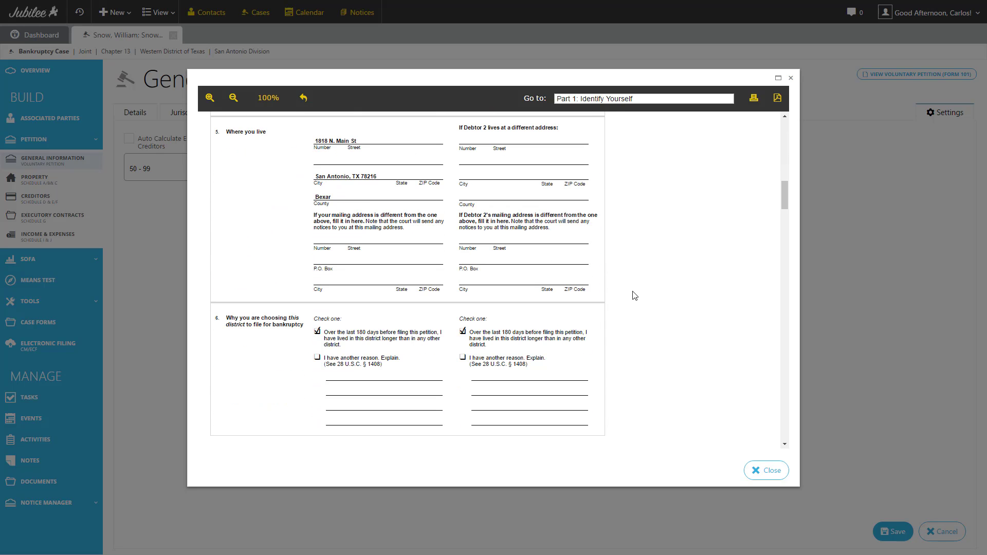
{"action": "scroll", "coordinate": [634, 295], "scroll_direction": "down", "scroll_amount": 7}
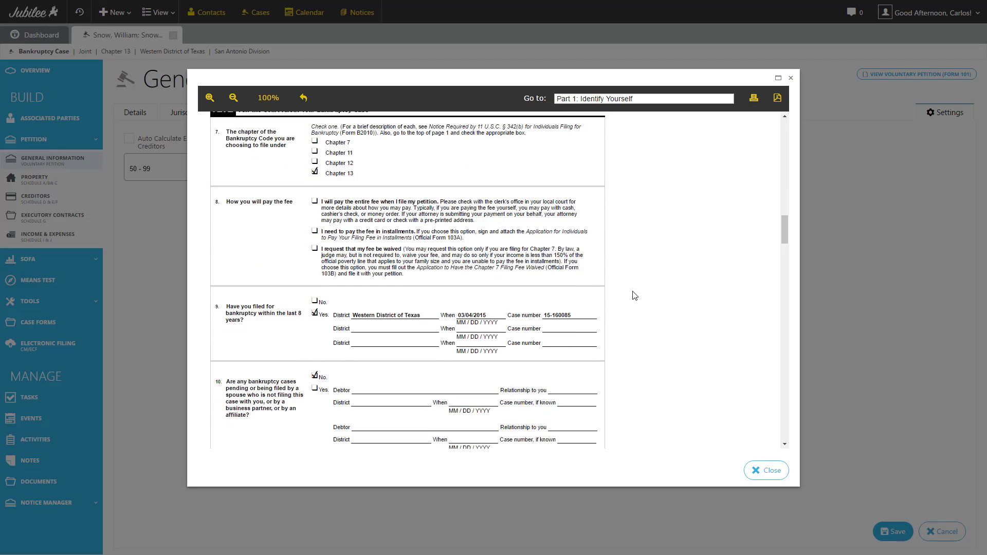
{"action": "scroll", "coordinate": [635, 295], "scroll_direction": "down", "scroll_amount": 9}
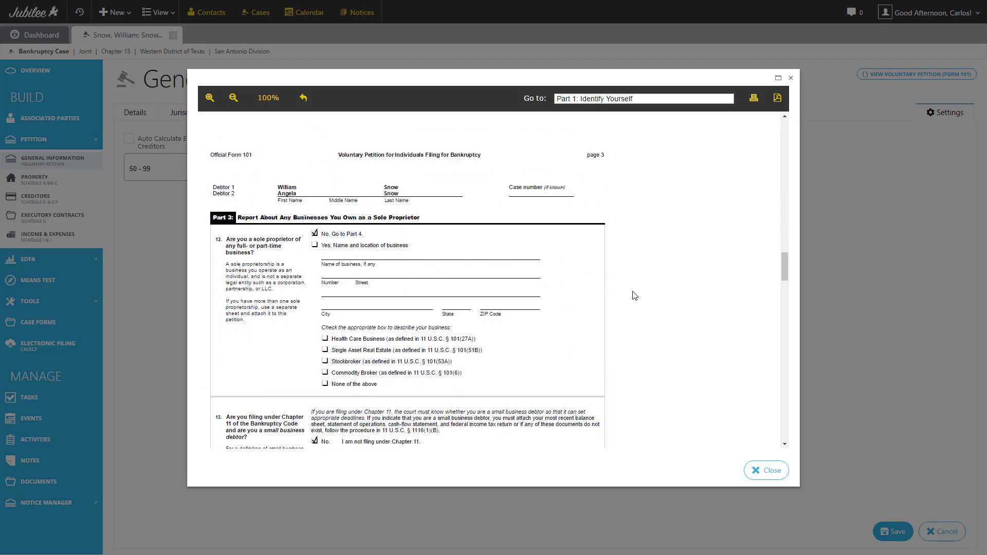
{"action": "scroll", "coordinate": [634, 295], "scroll_direction": "down", "scroll_amount": 11}
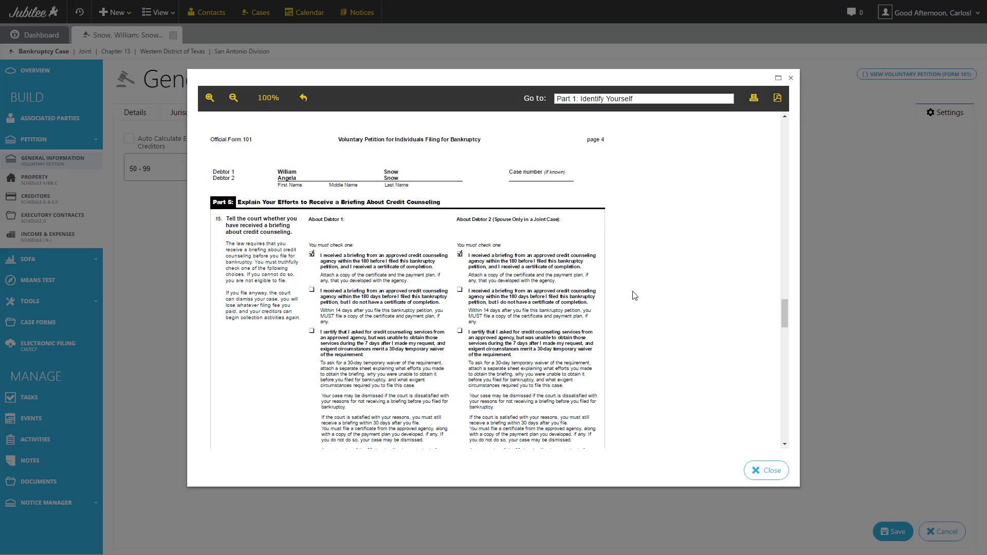
{"action": "scroll", "coordinate": [634, 296], "scroll_direction": "down", "scroll_amount": 8}
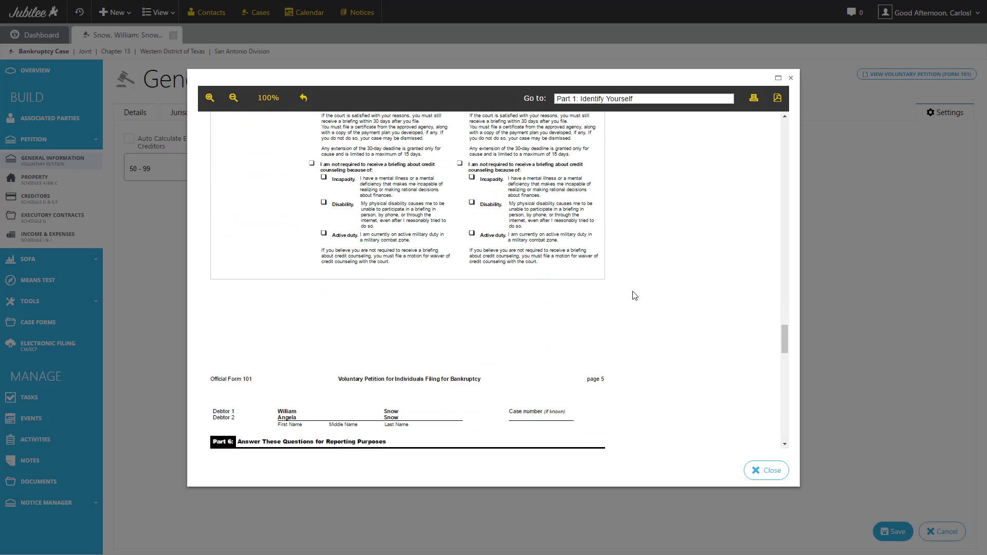